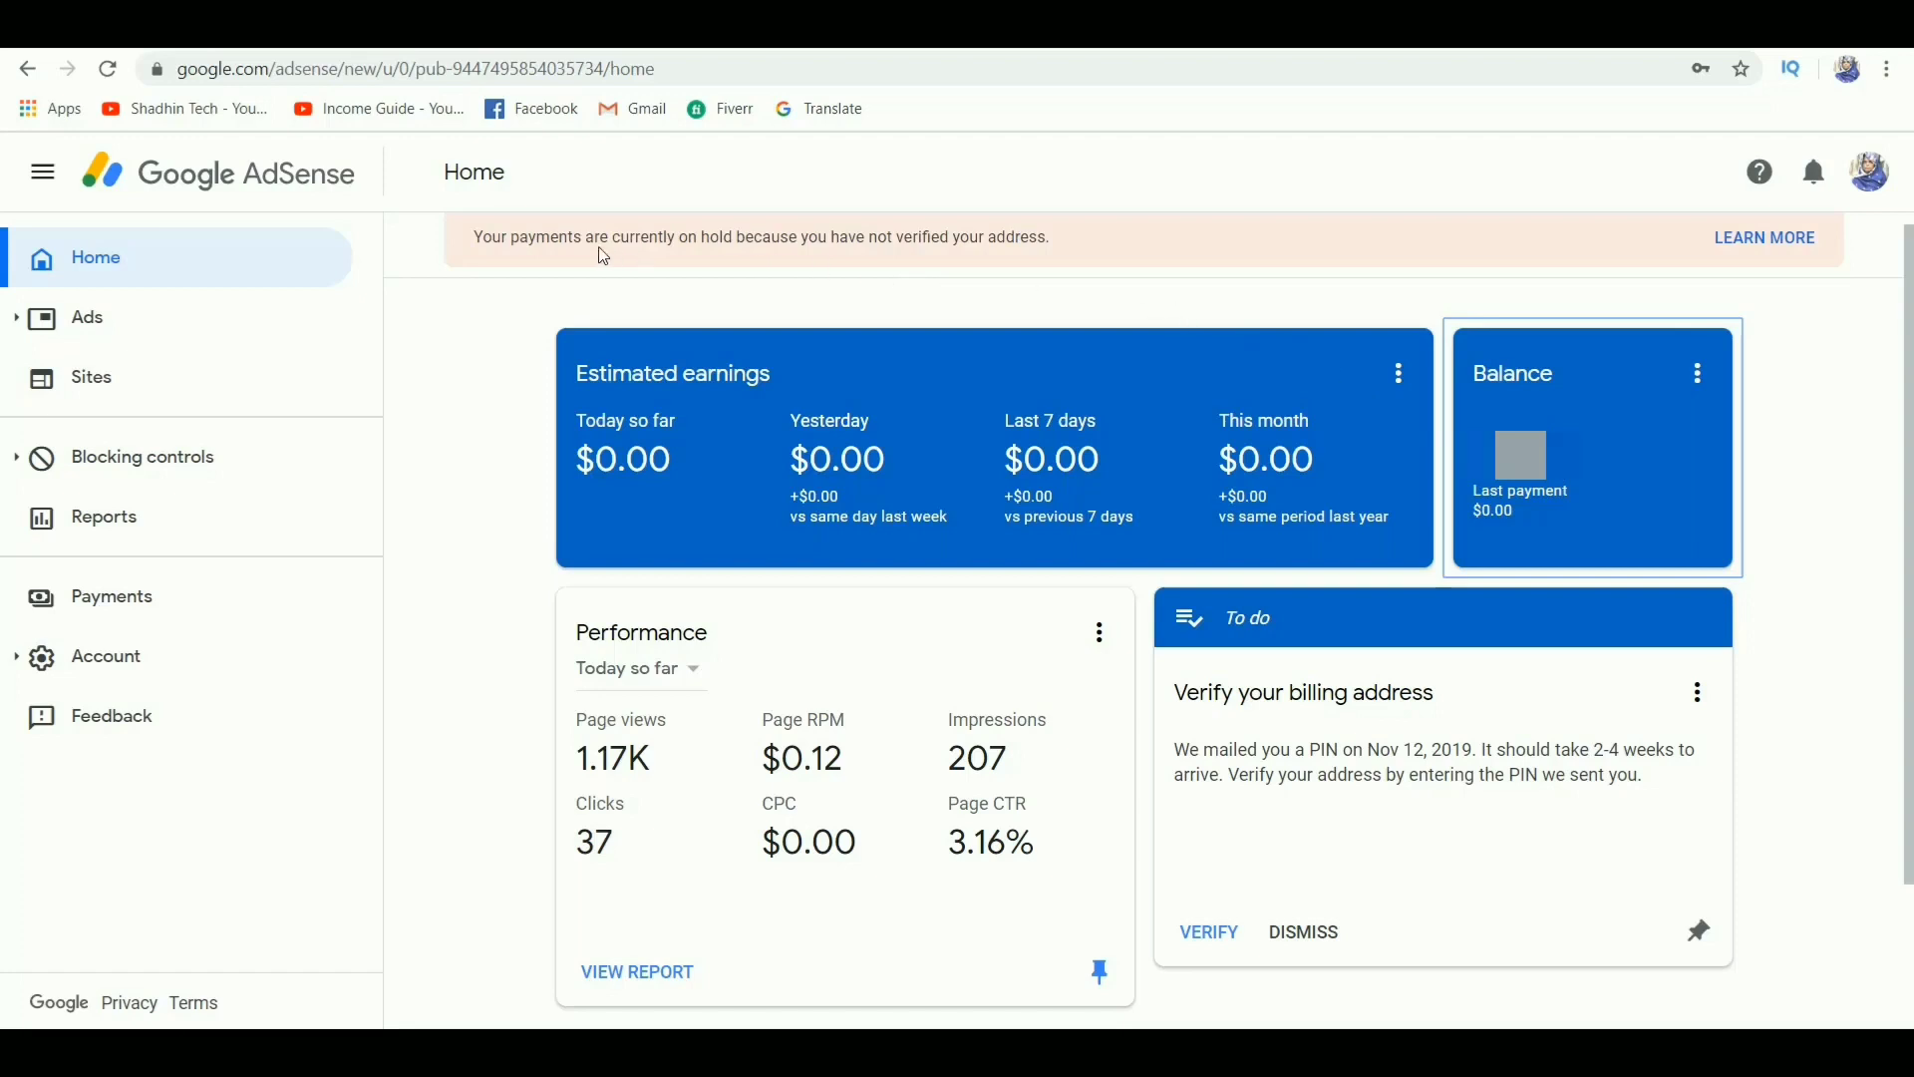
- Read the payment hold notice on the home page and open the management page for the payments settings
left_click_drag(474, 243, 1048, 235)
left_click(1051, 234)
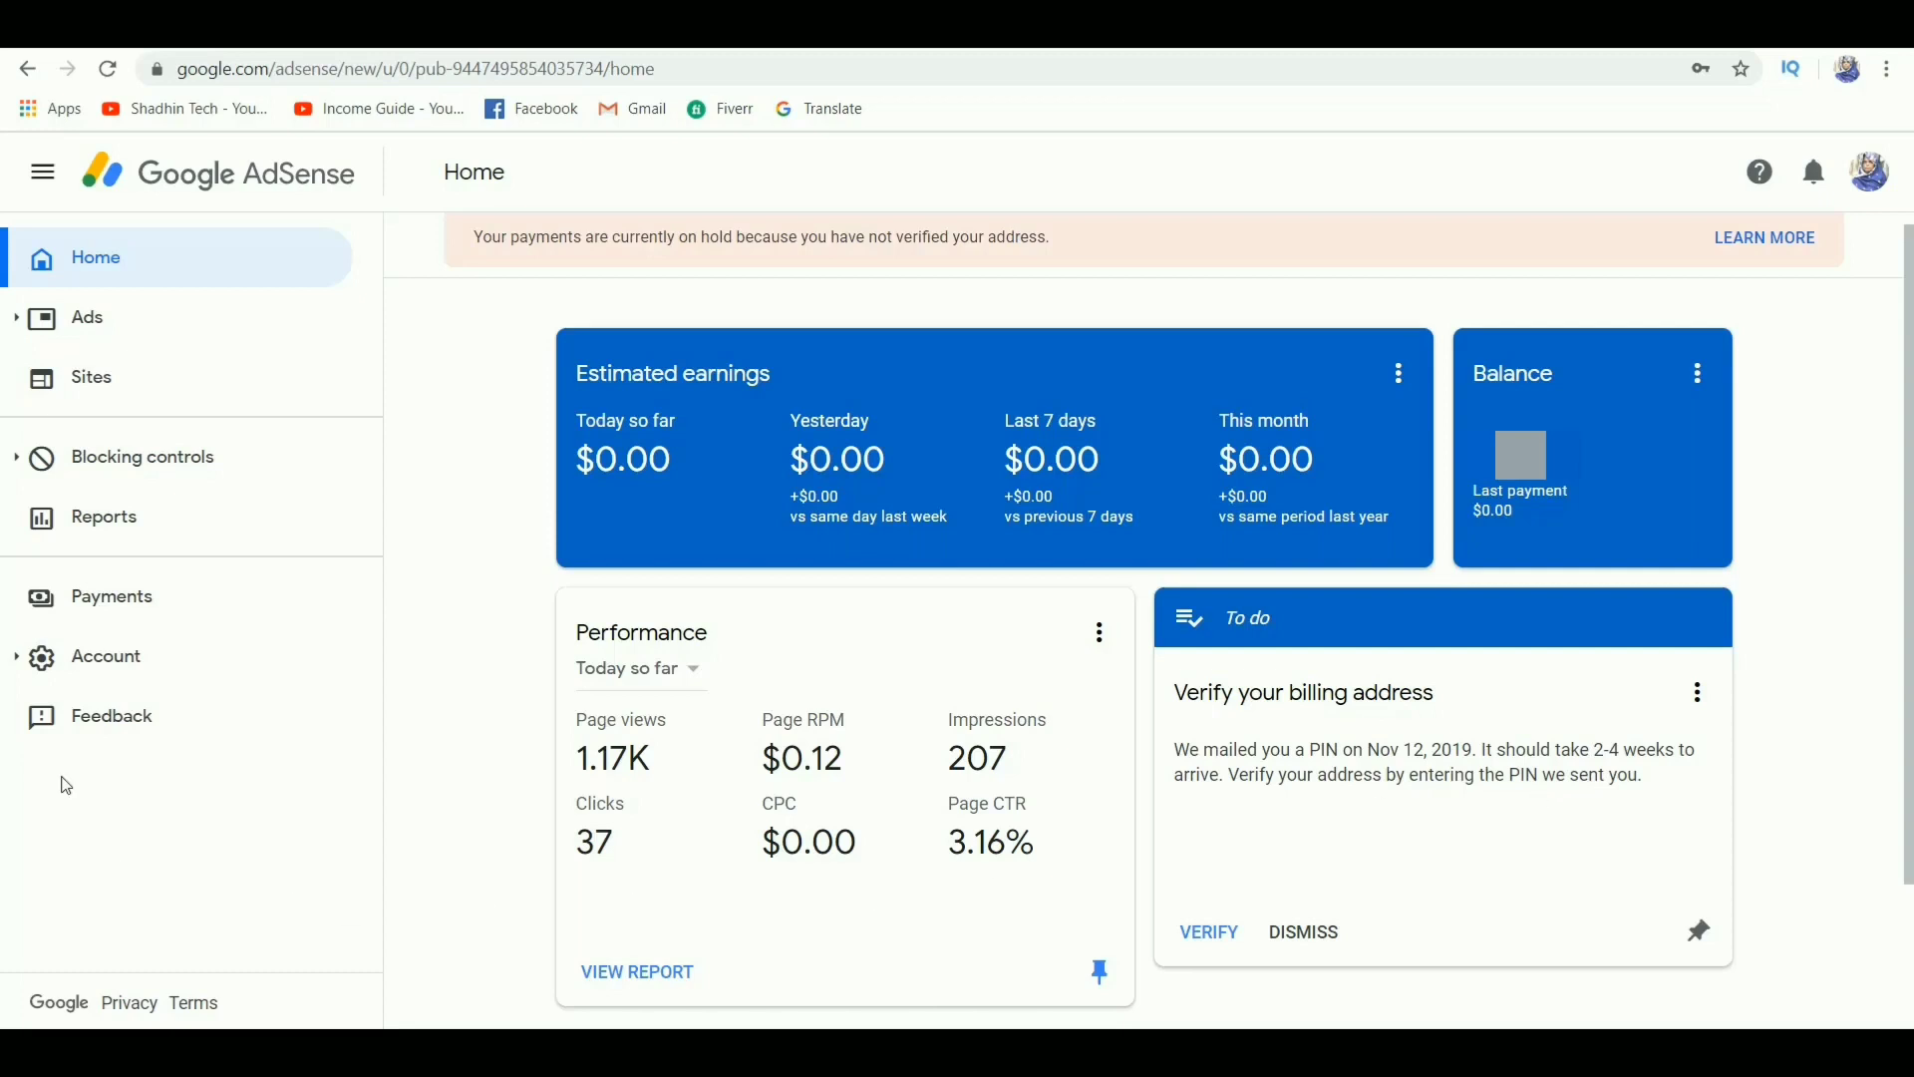
left_click(96, 610)
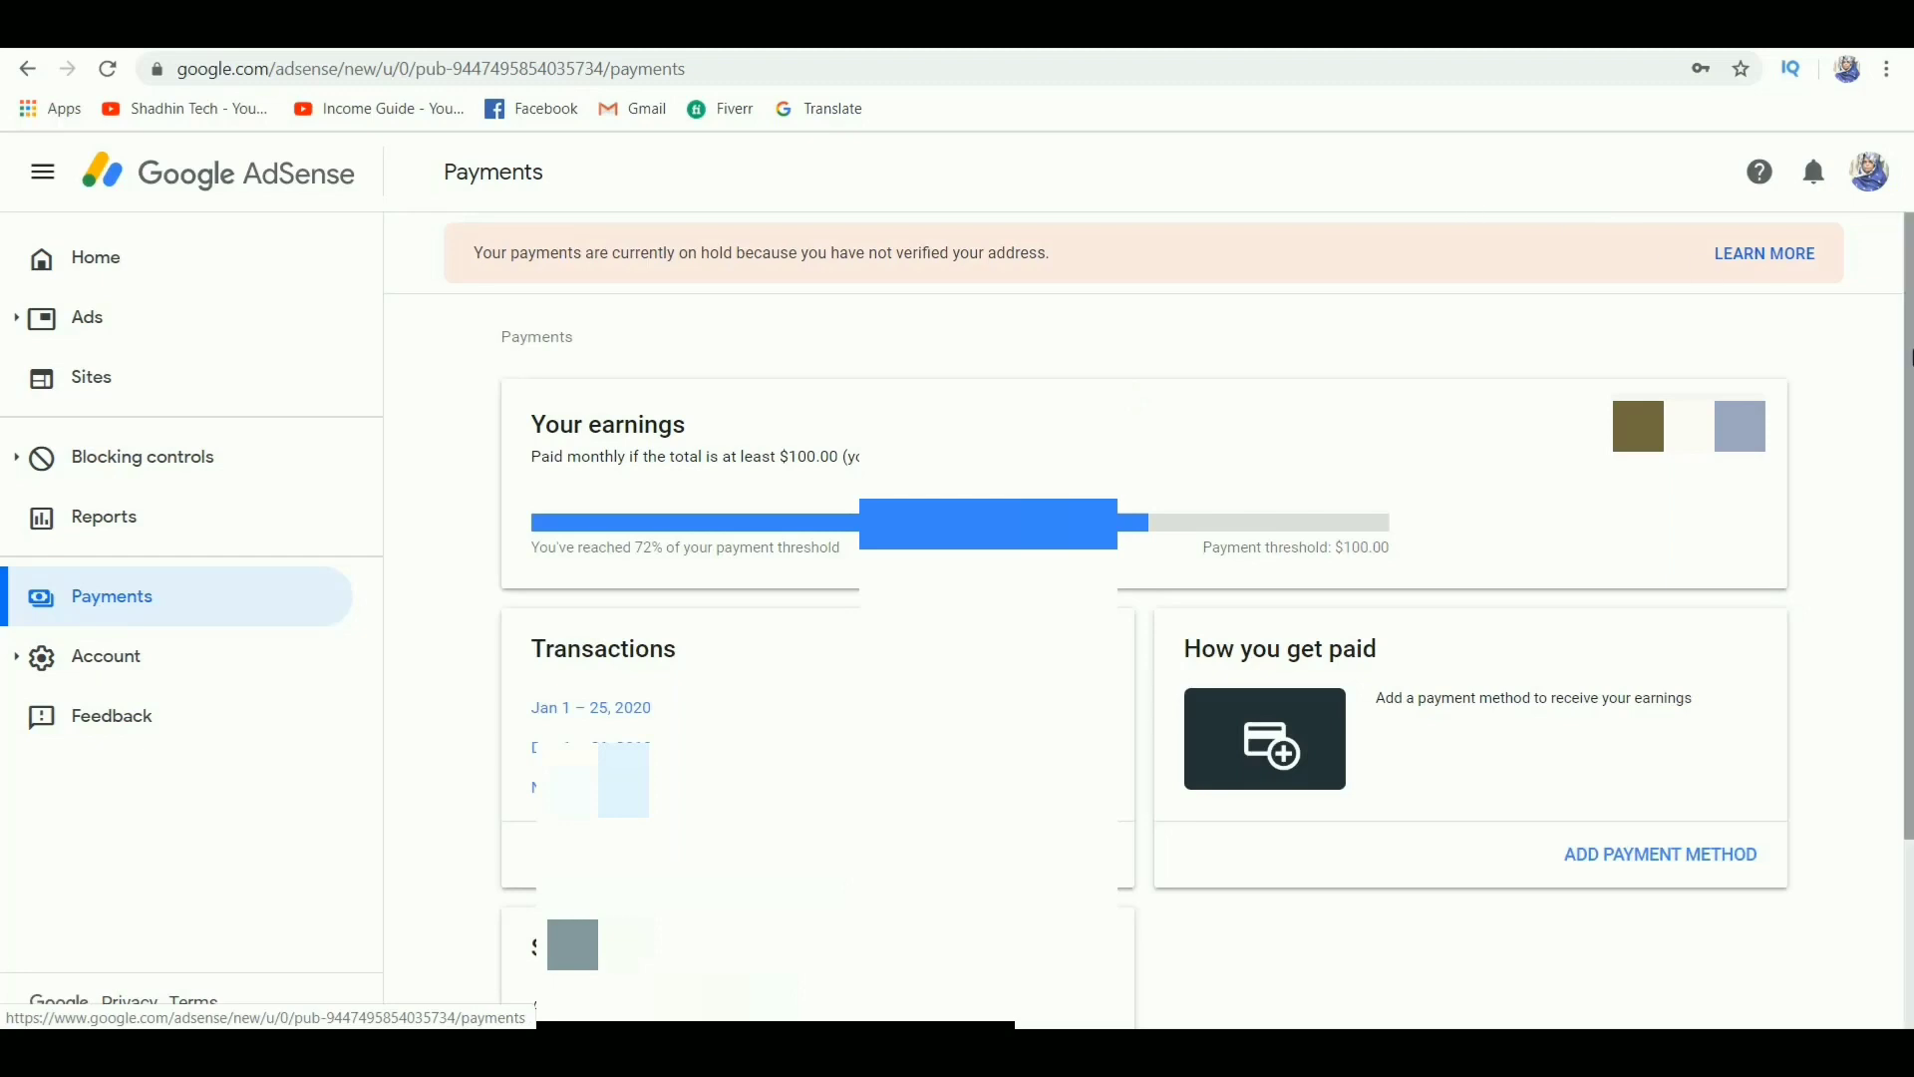
scroll(1907, 357, "down", 3)
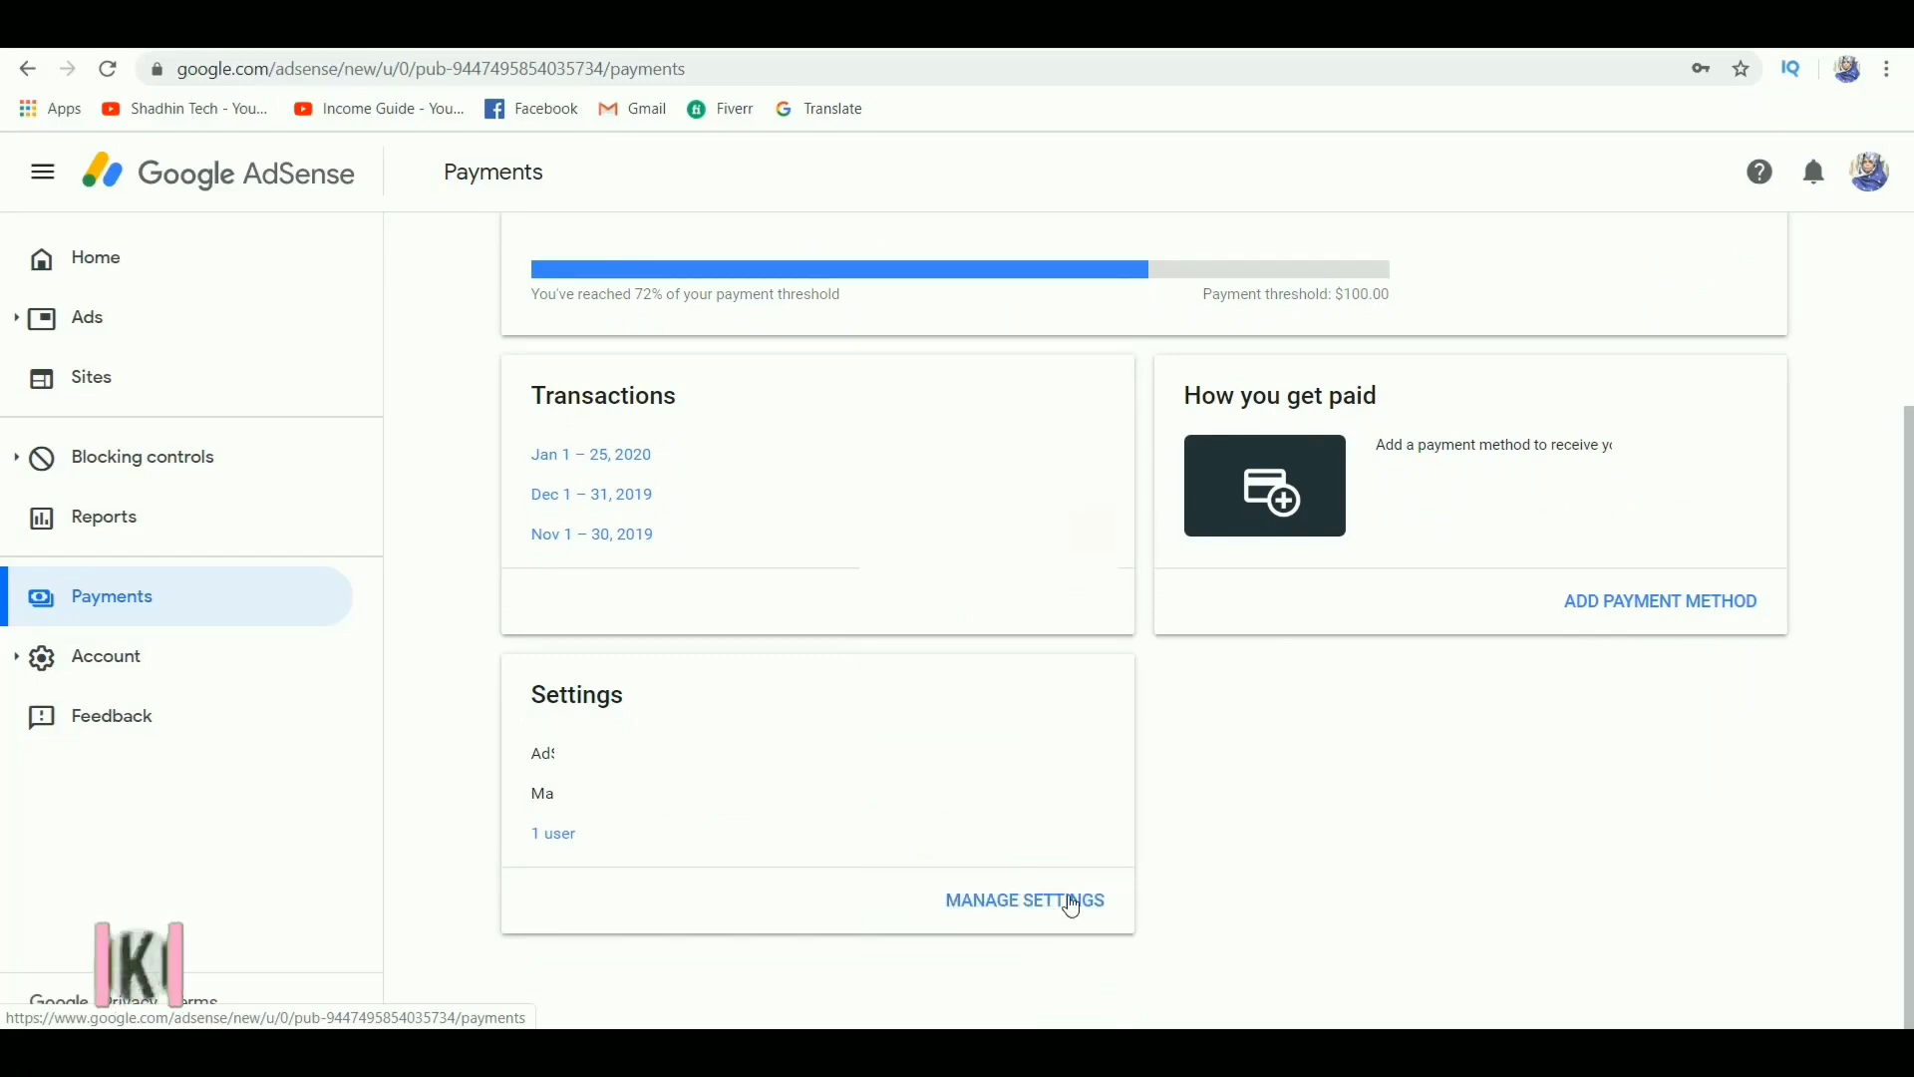
left_click(1043, 902)
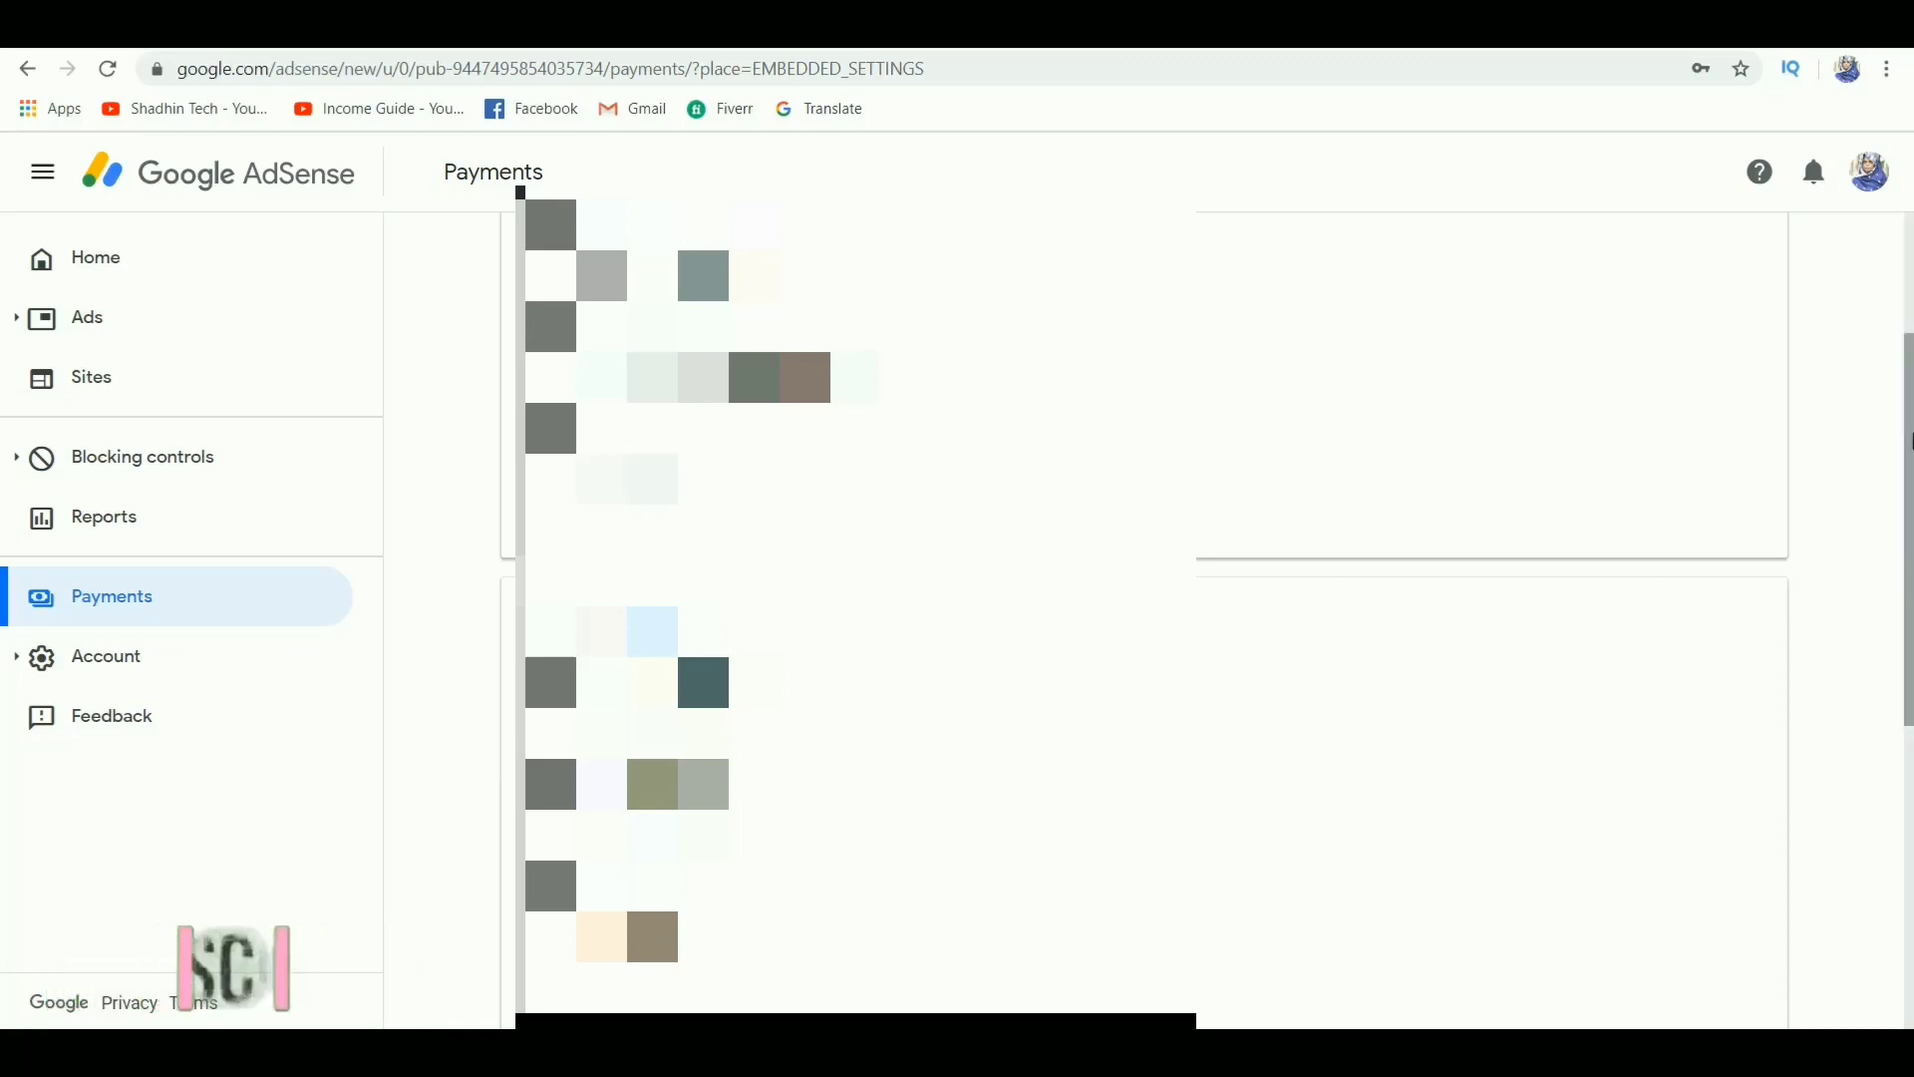
- Review the payments profile and open its name and address for editing
scroll(1908, 532, "down", 1)
scroll(1907, 532, "down", 3)
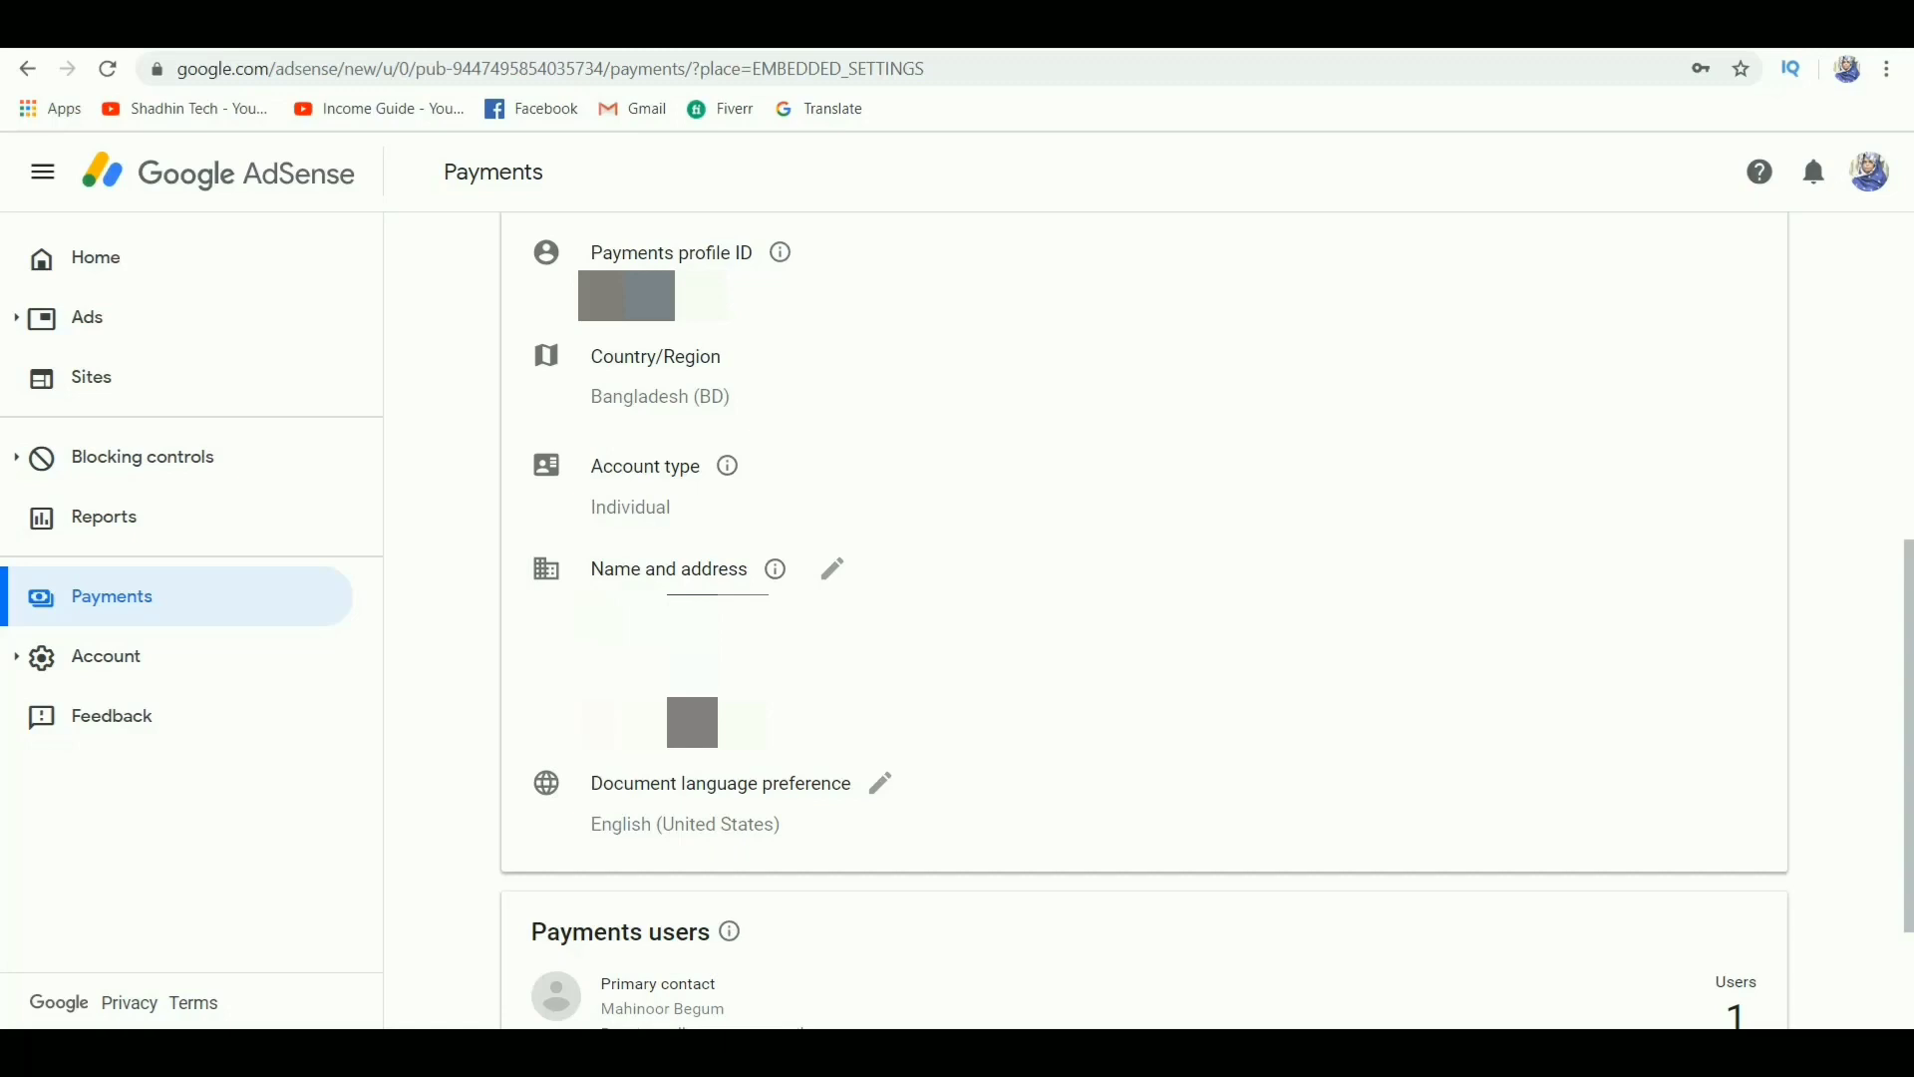
left_click_drag(783, 748, 623, 604)
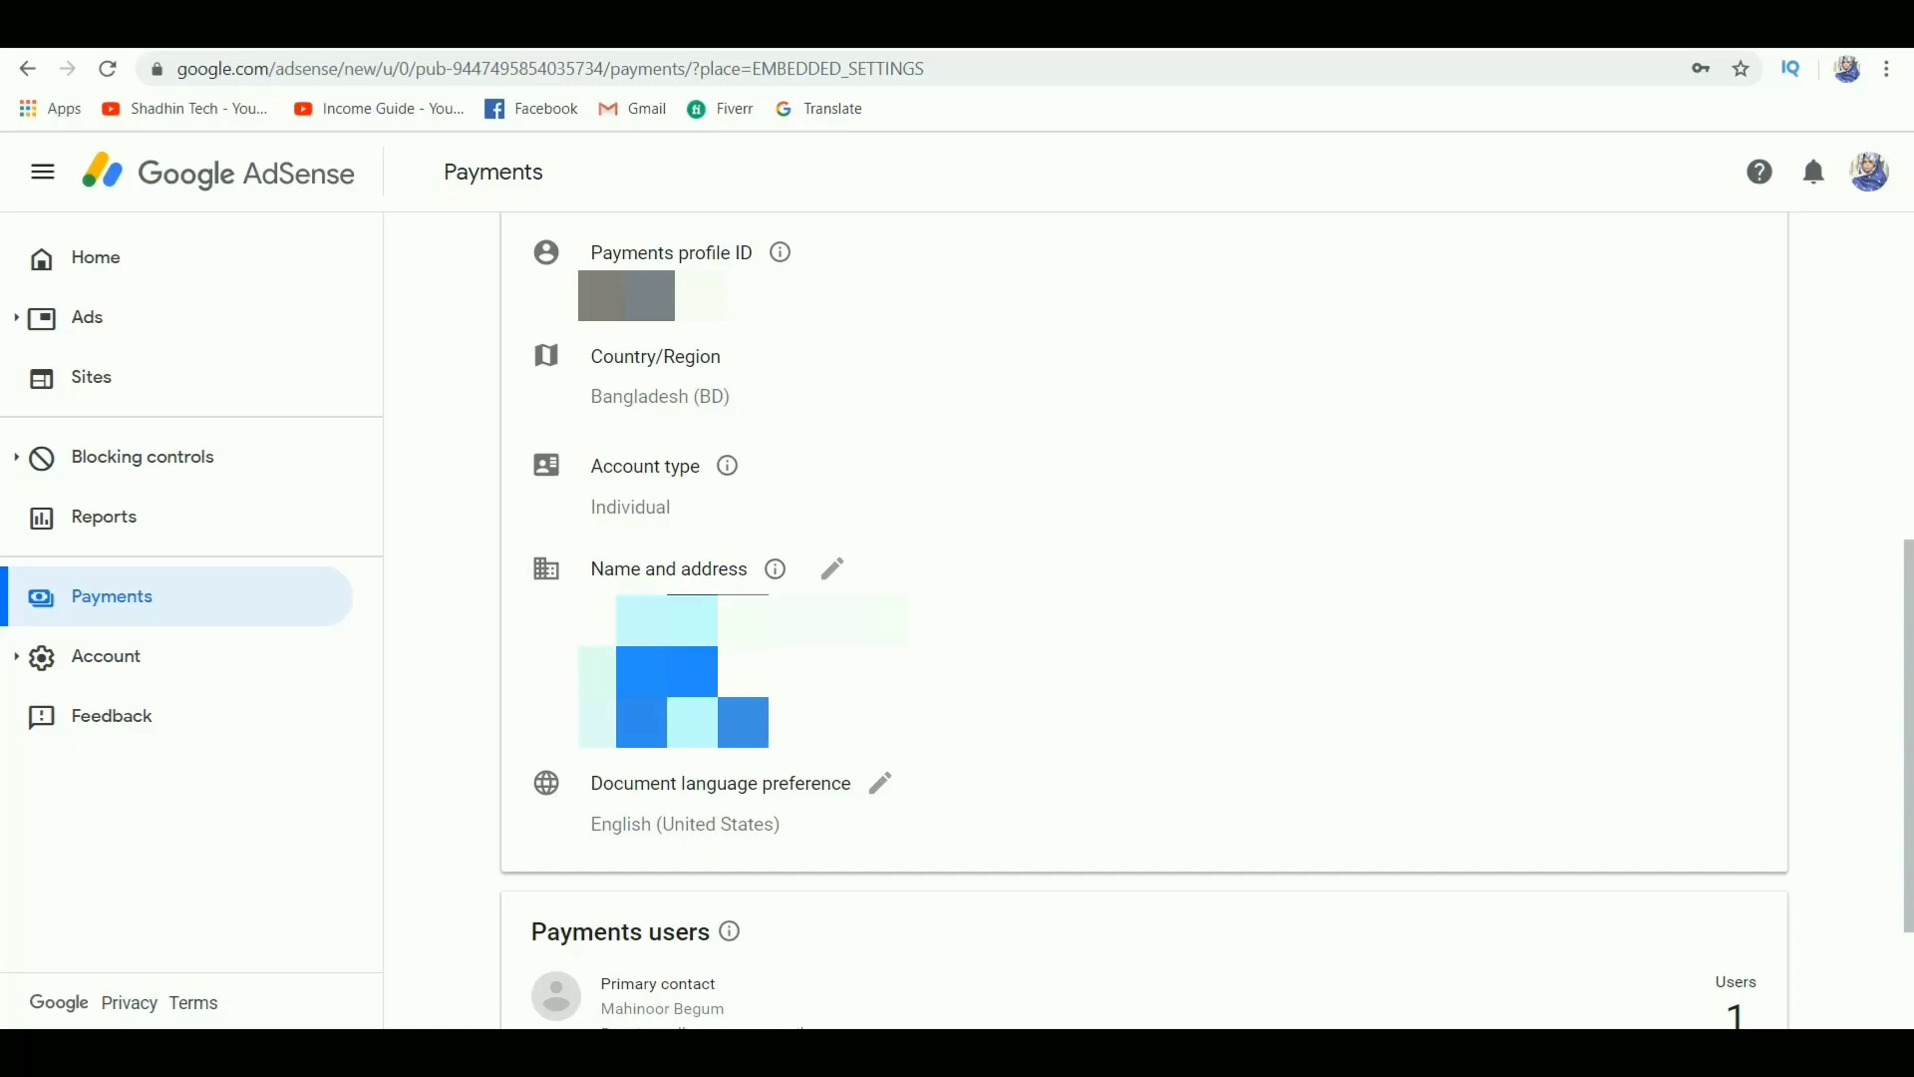
left_click(832, 568)
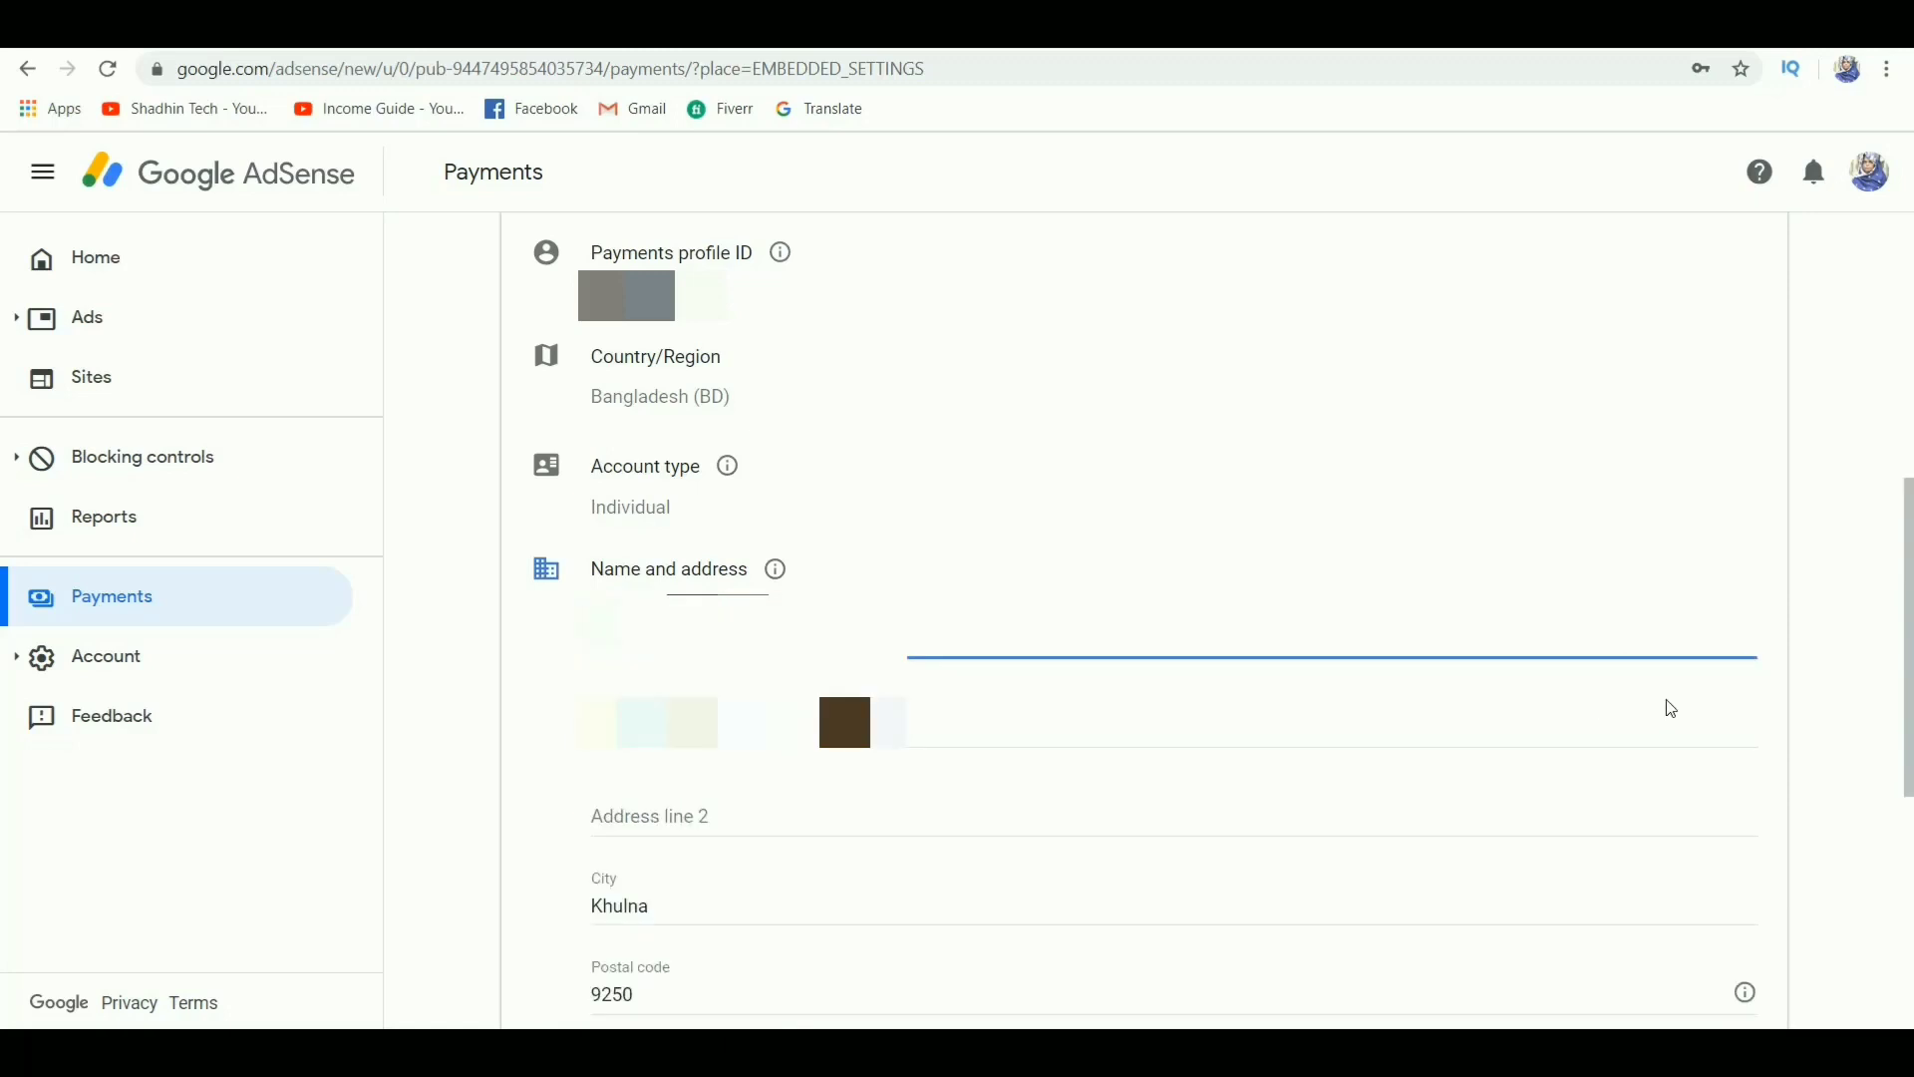
left_click(1824, 659)
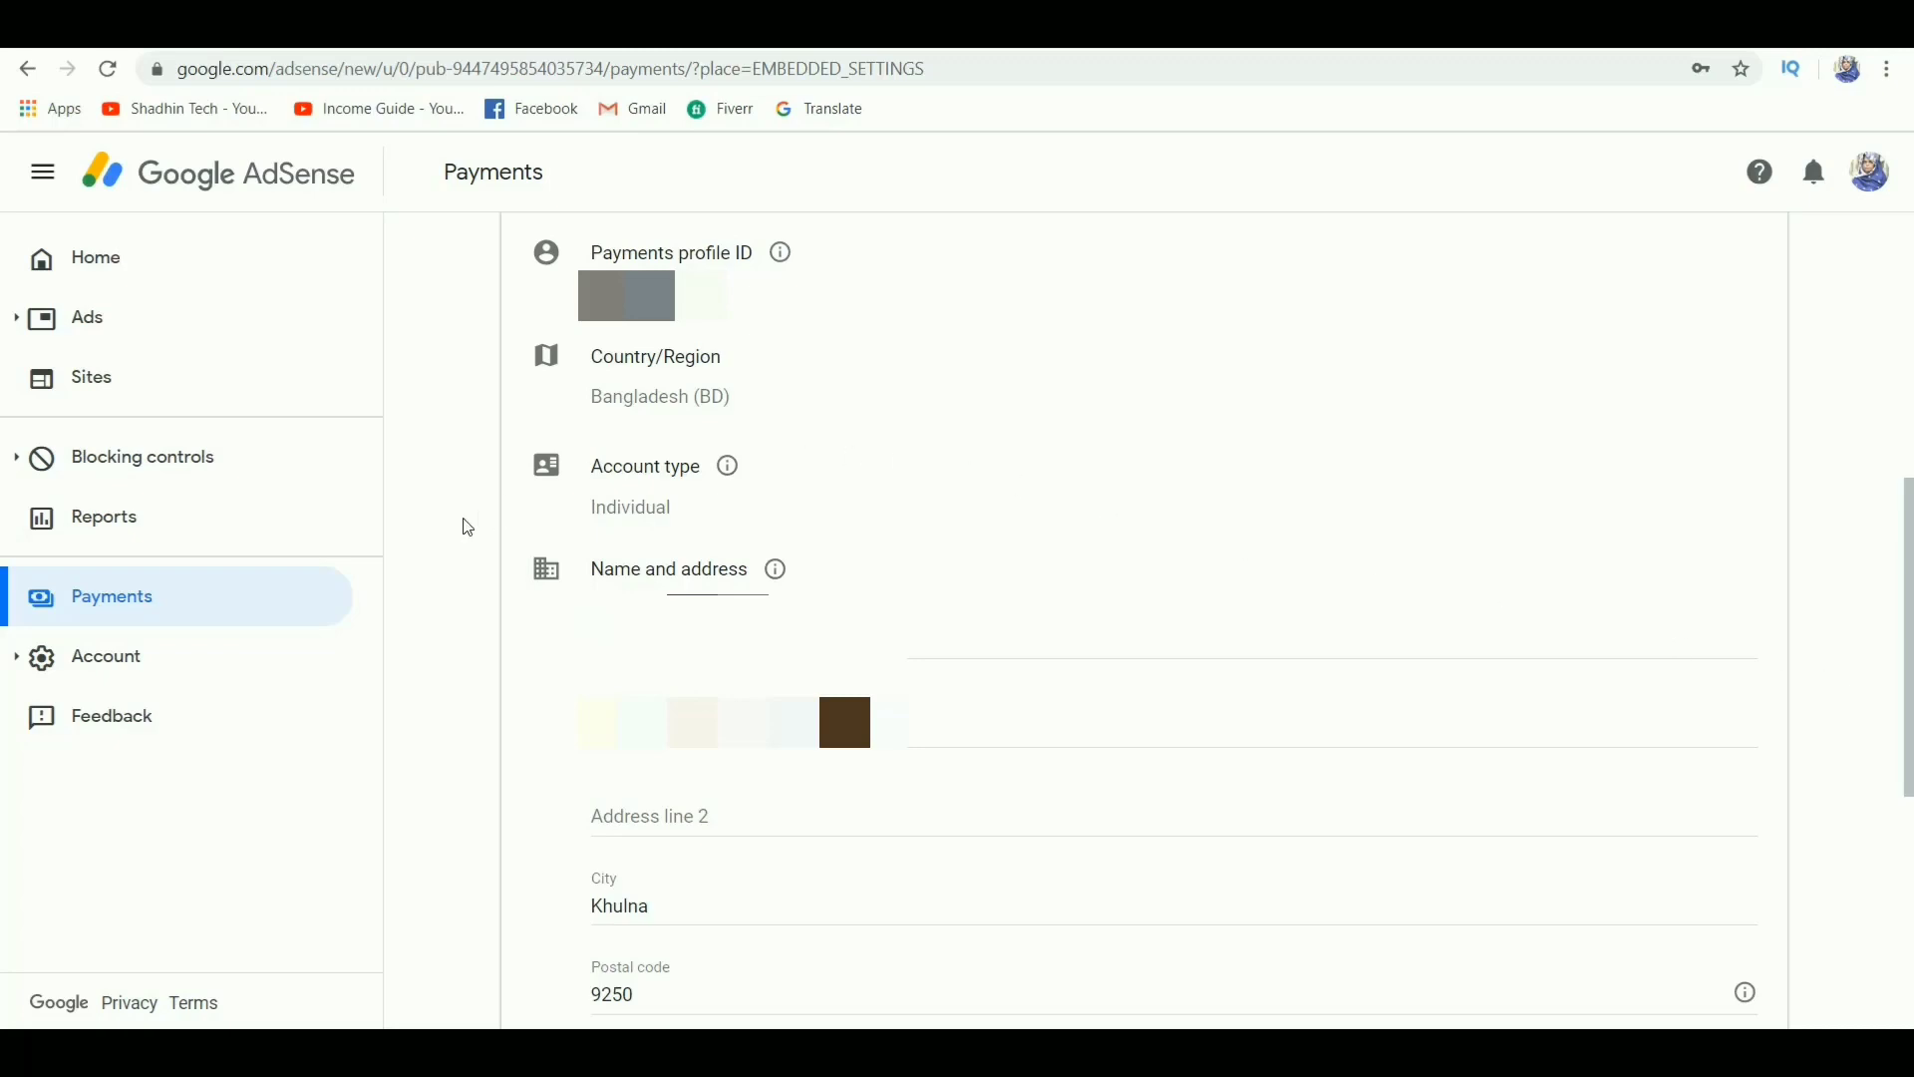
- Open the address verification page from the account information settings
left_click(93, 674)
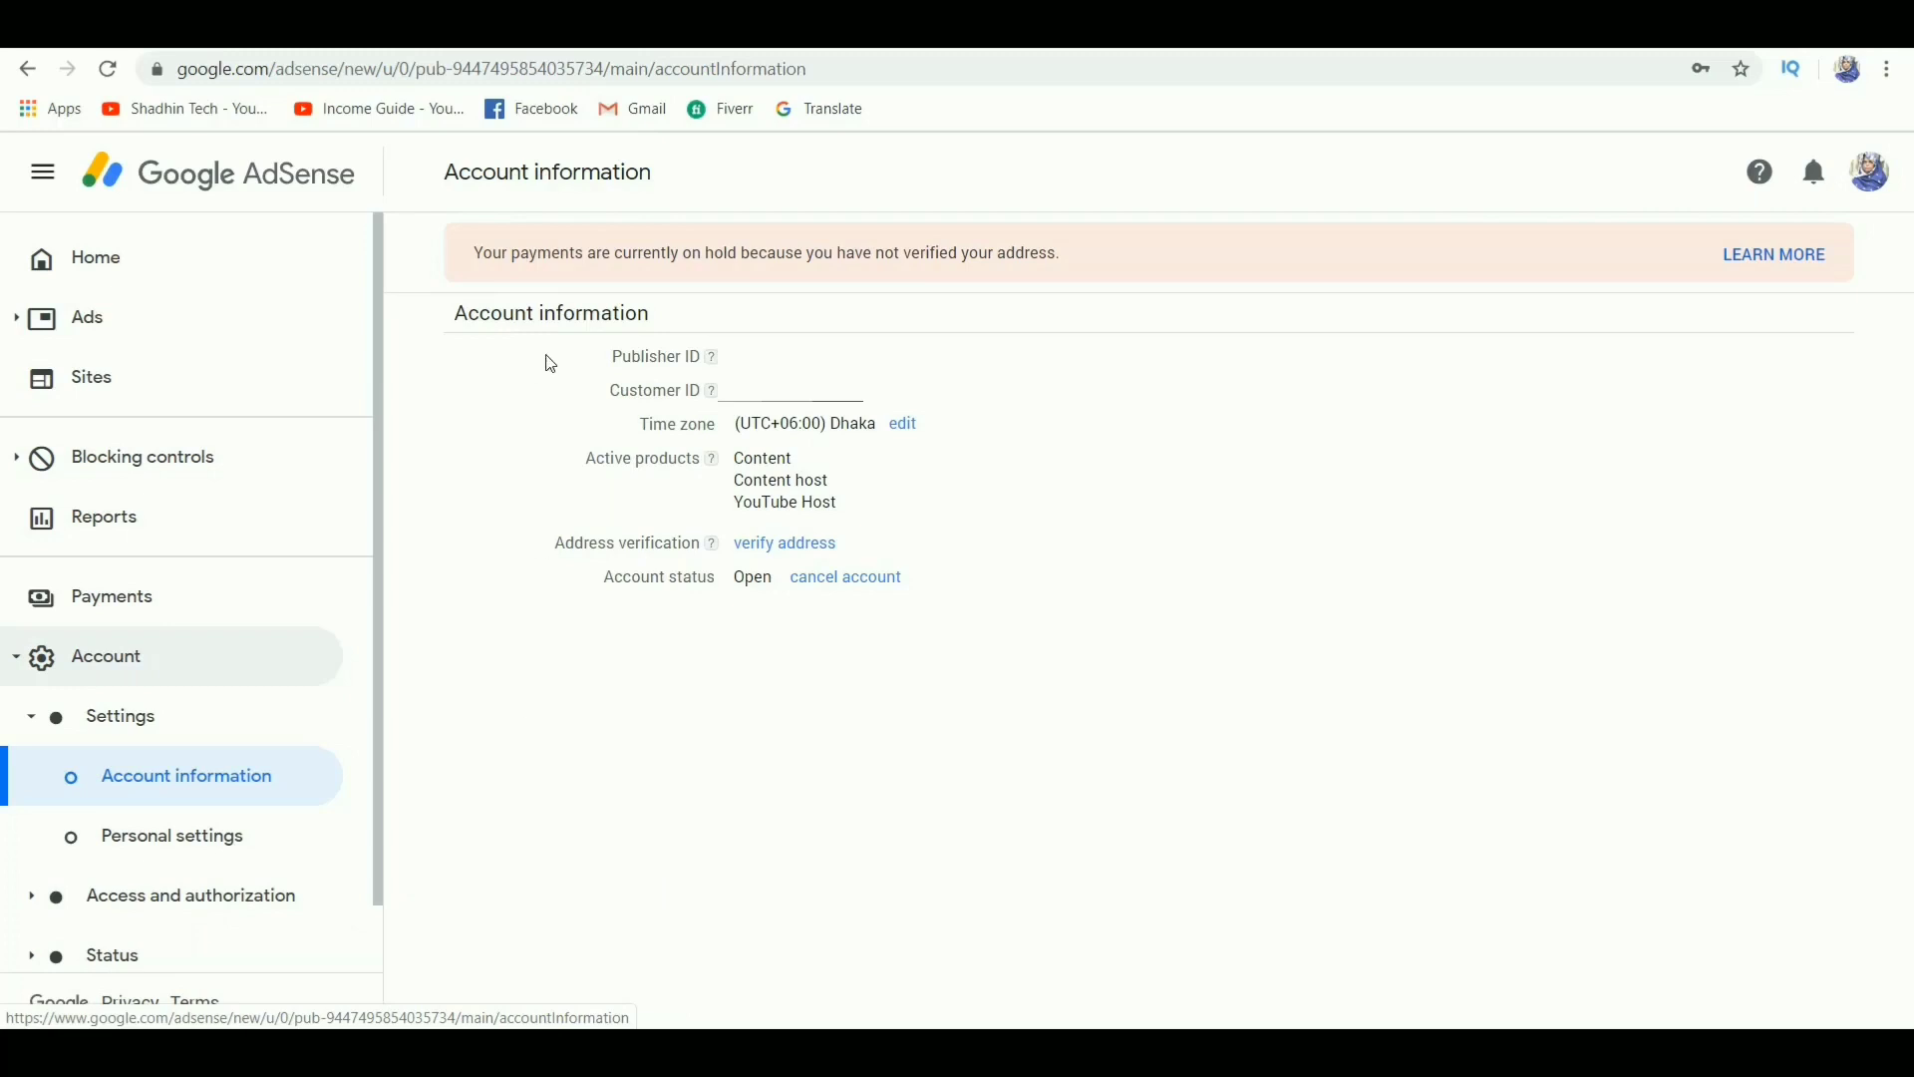
left_click_drag(624, 367, 914, 598)
left_click(985, 692)
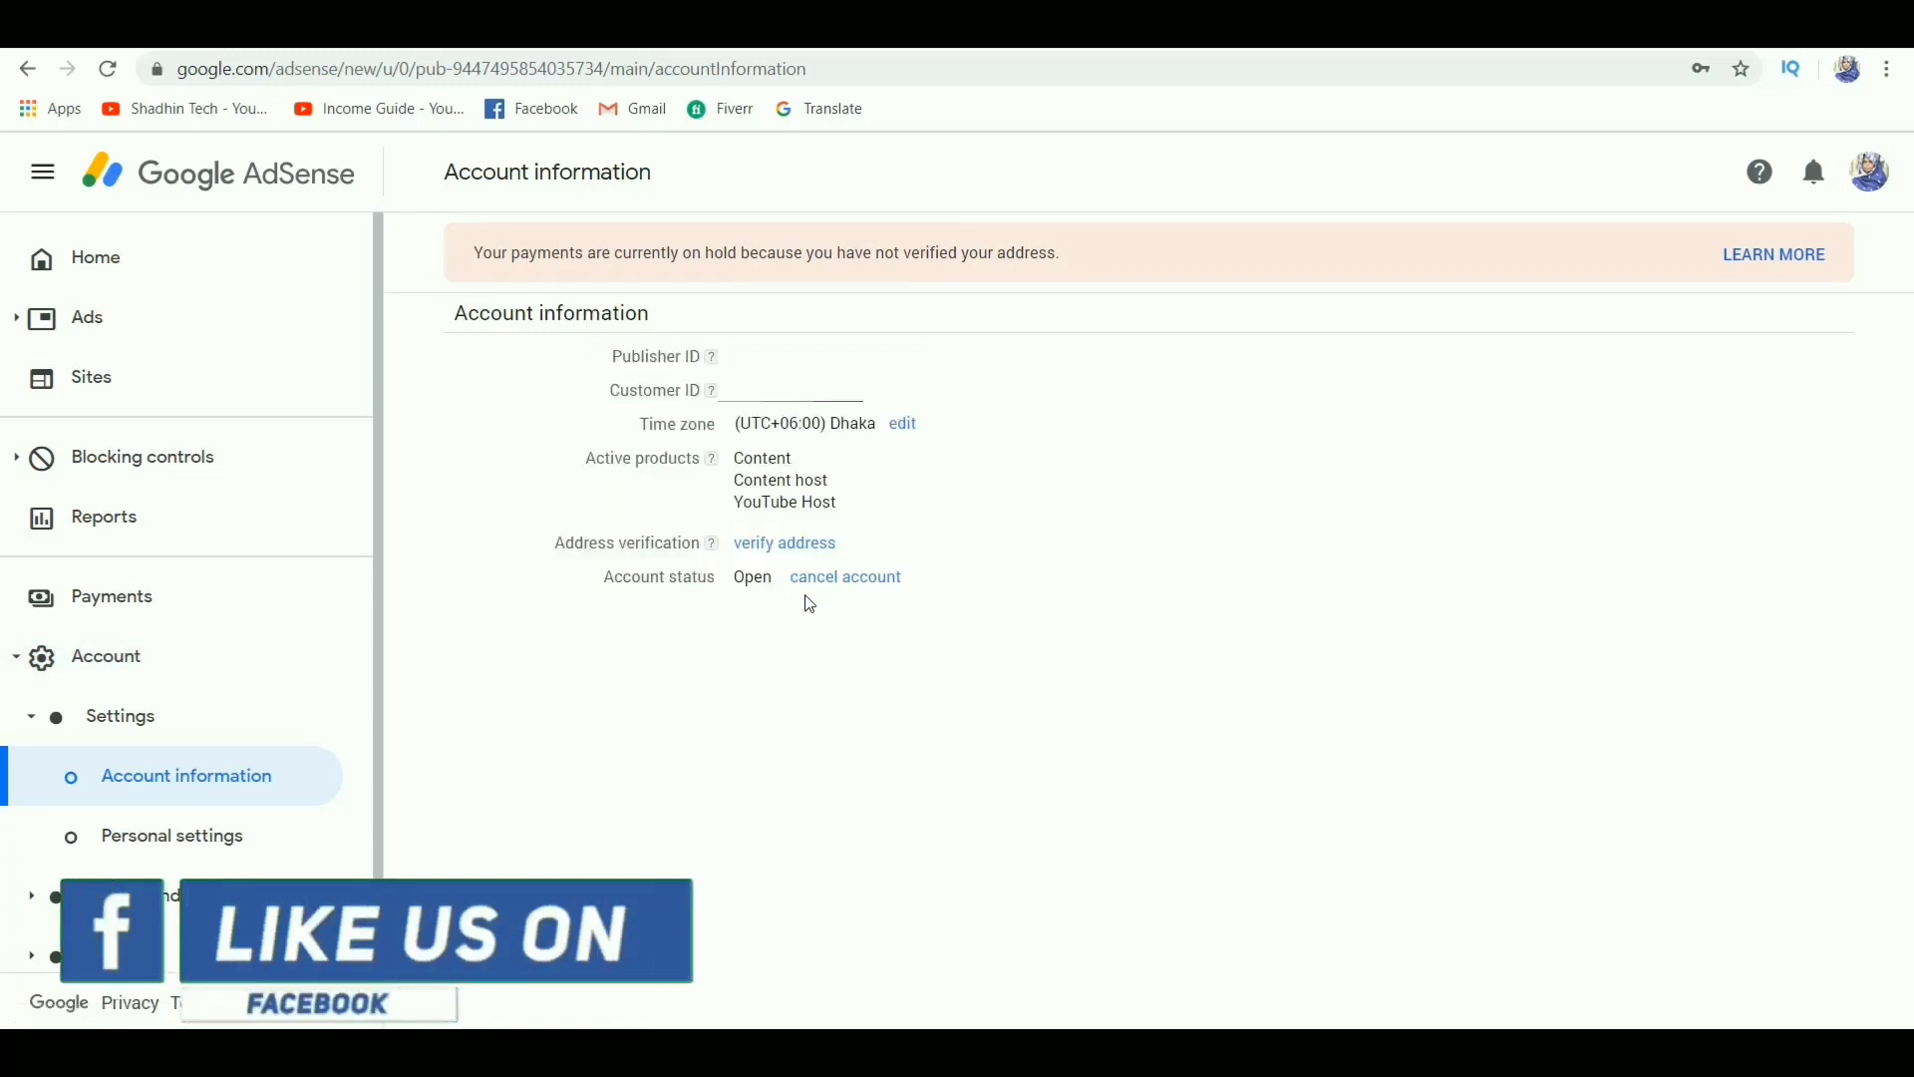
left_click_drag(543, 543, 842, 543)
left_click(919, 667)
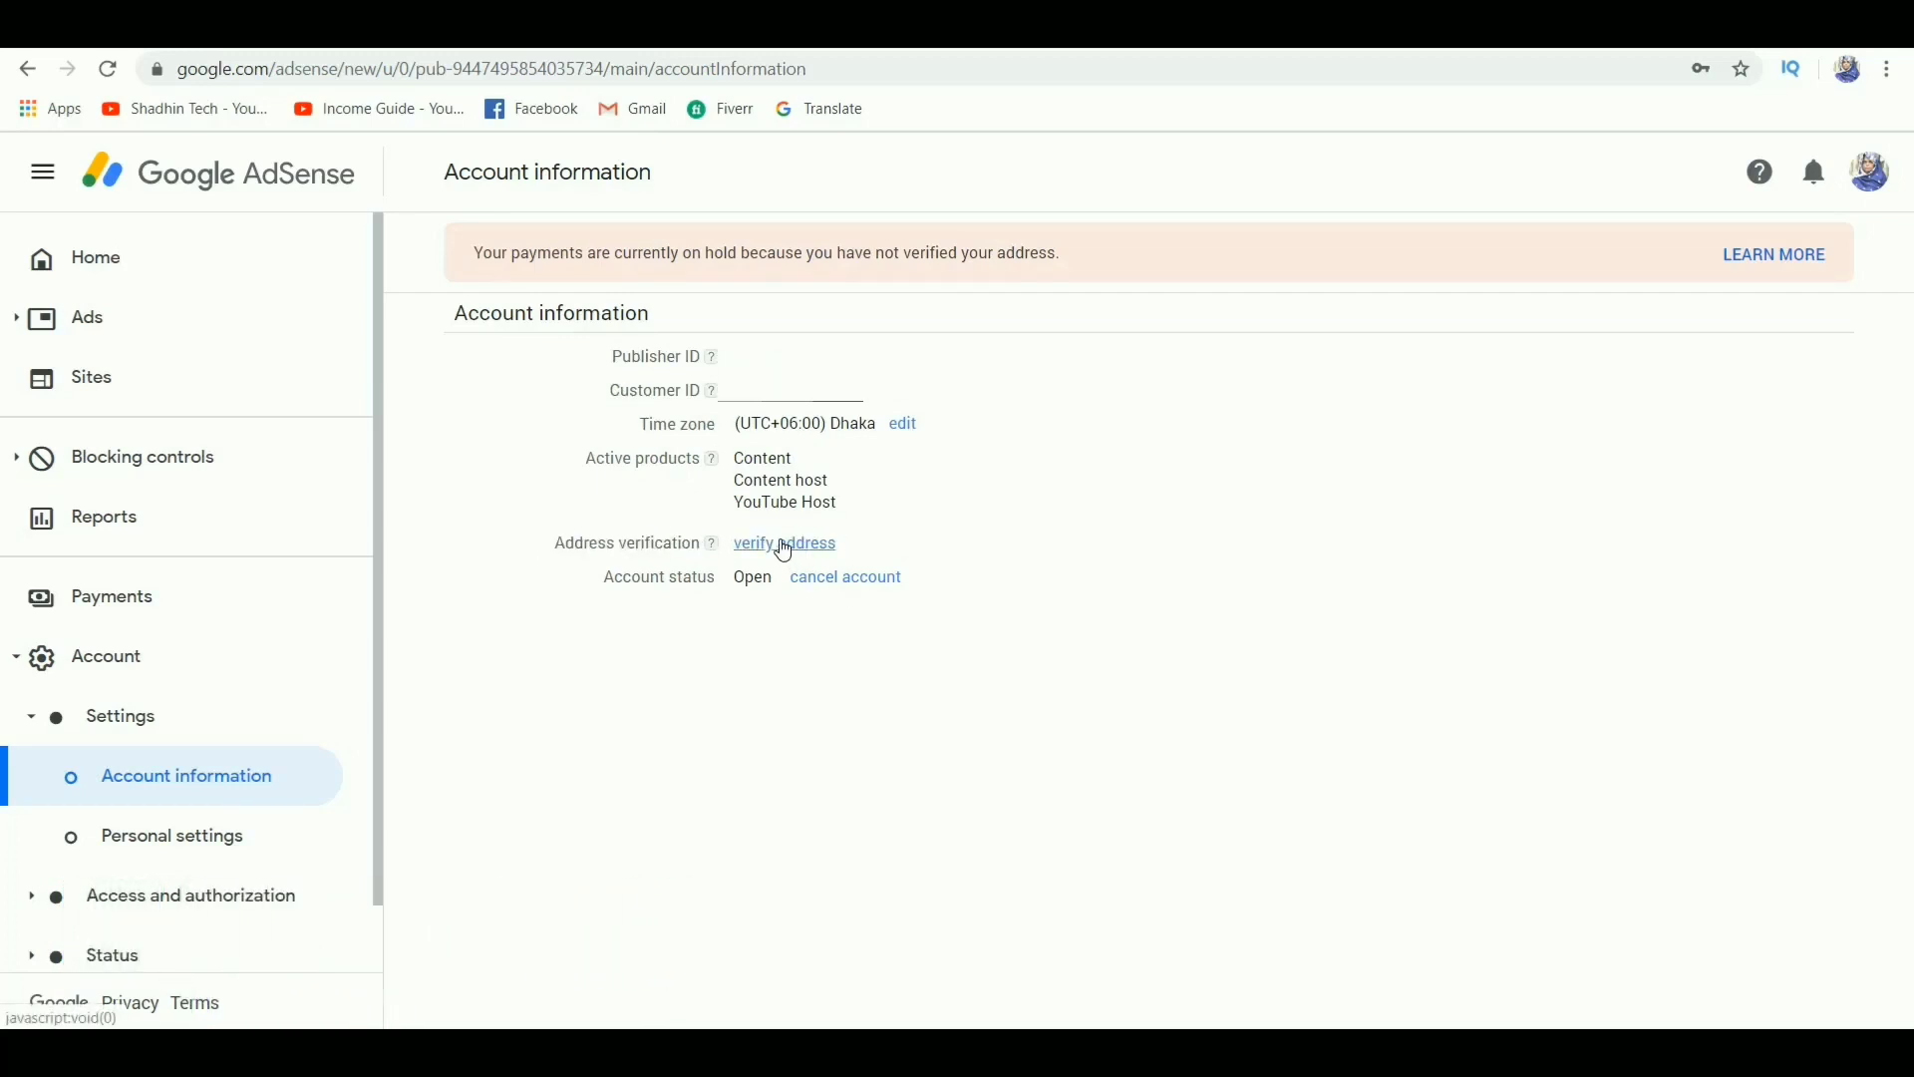
left_click(784, 545)
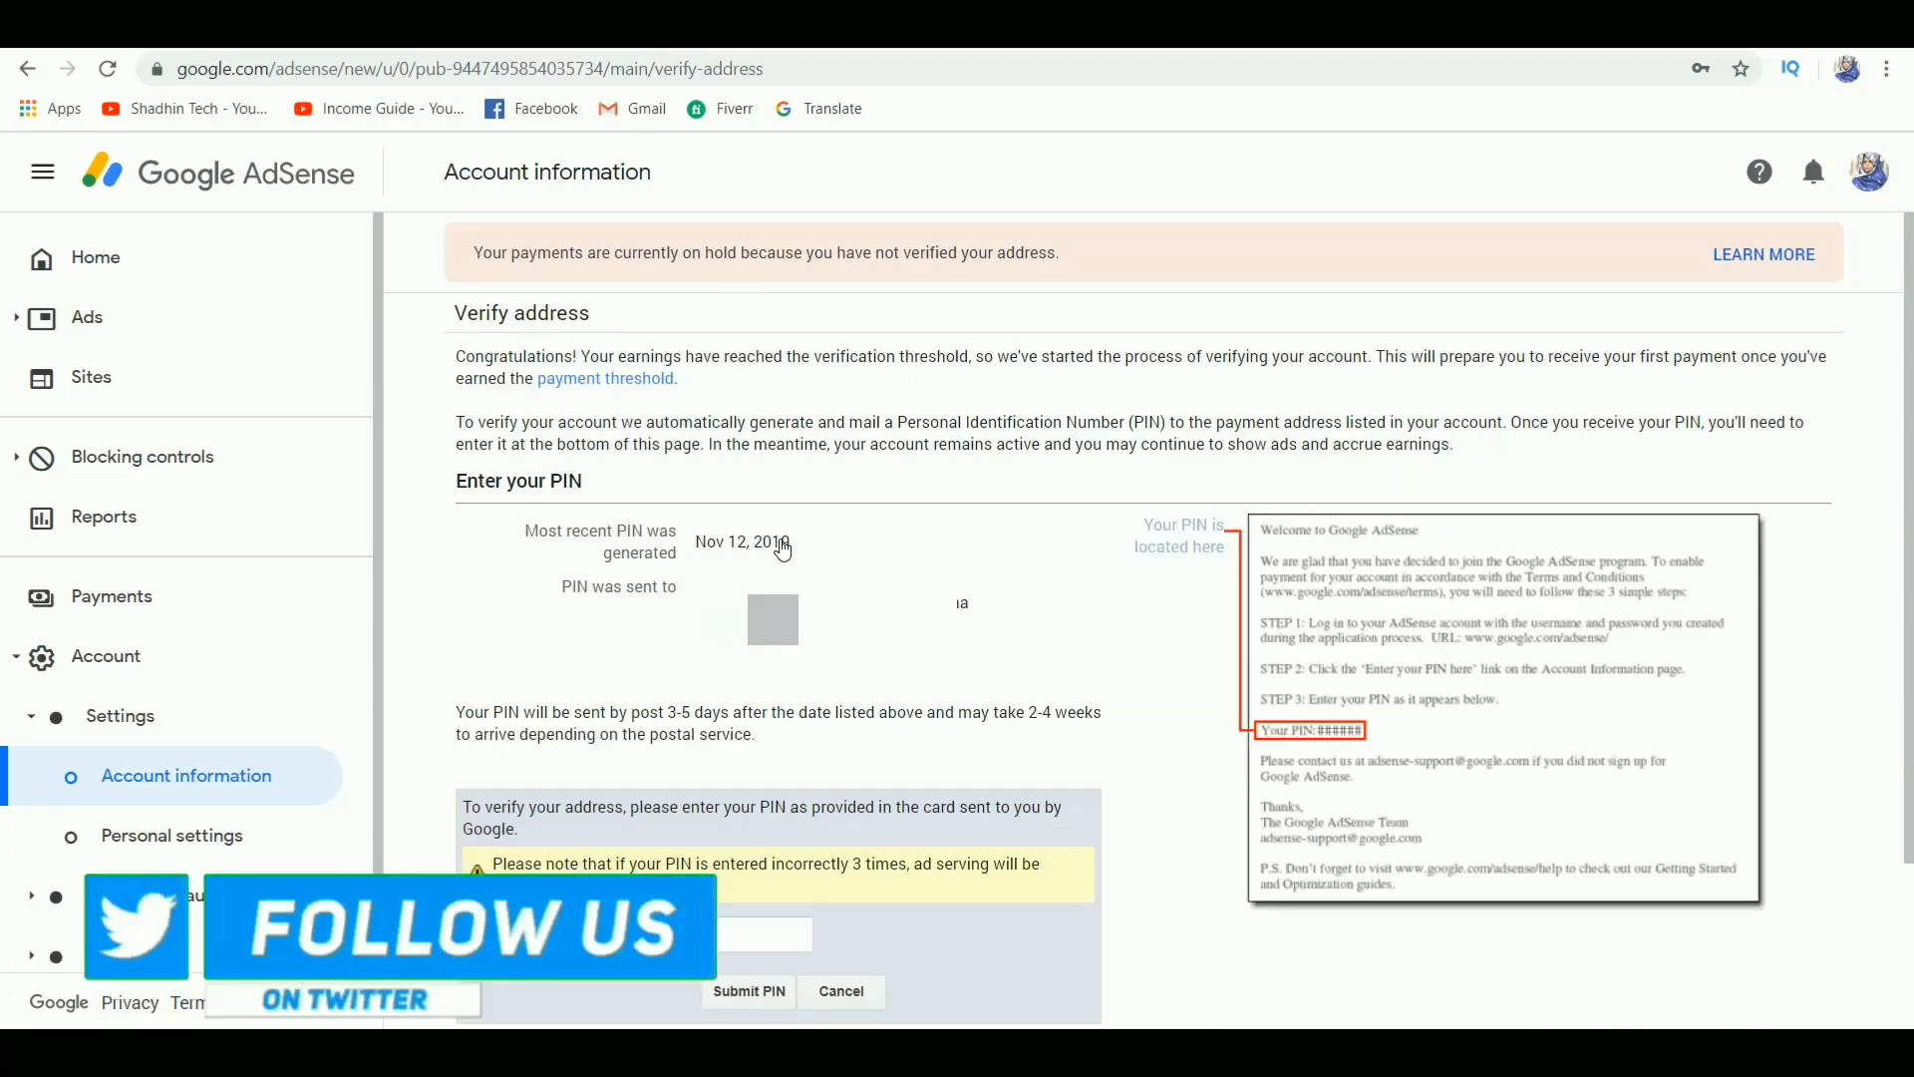
- Examine the latest PIN date, the mailing address and the incorrect-entry warning, and place the cursor in the PIN field
left_click_drag(539, 539, 972, 610)
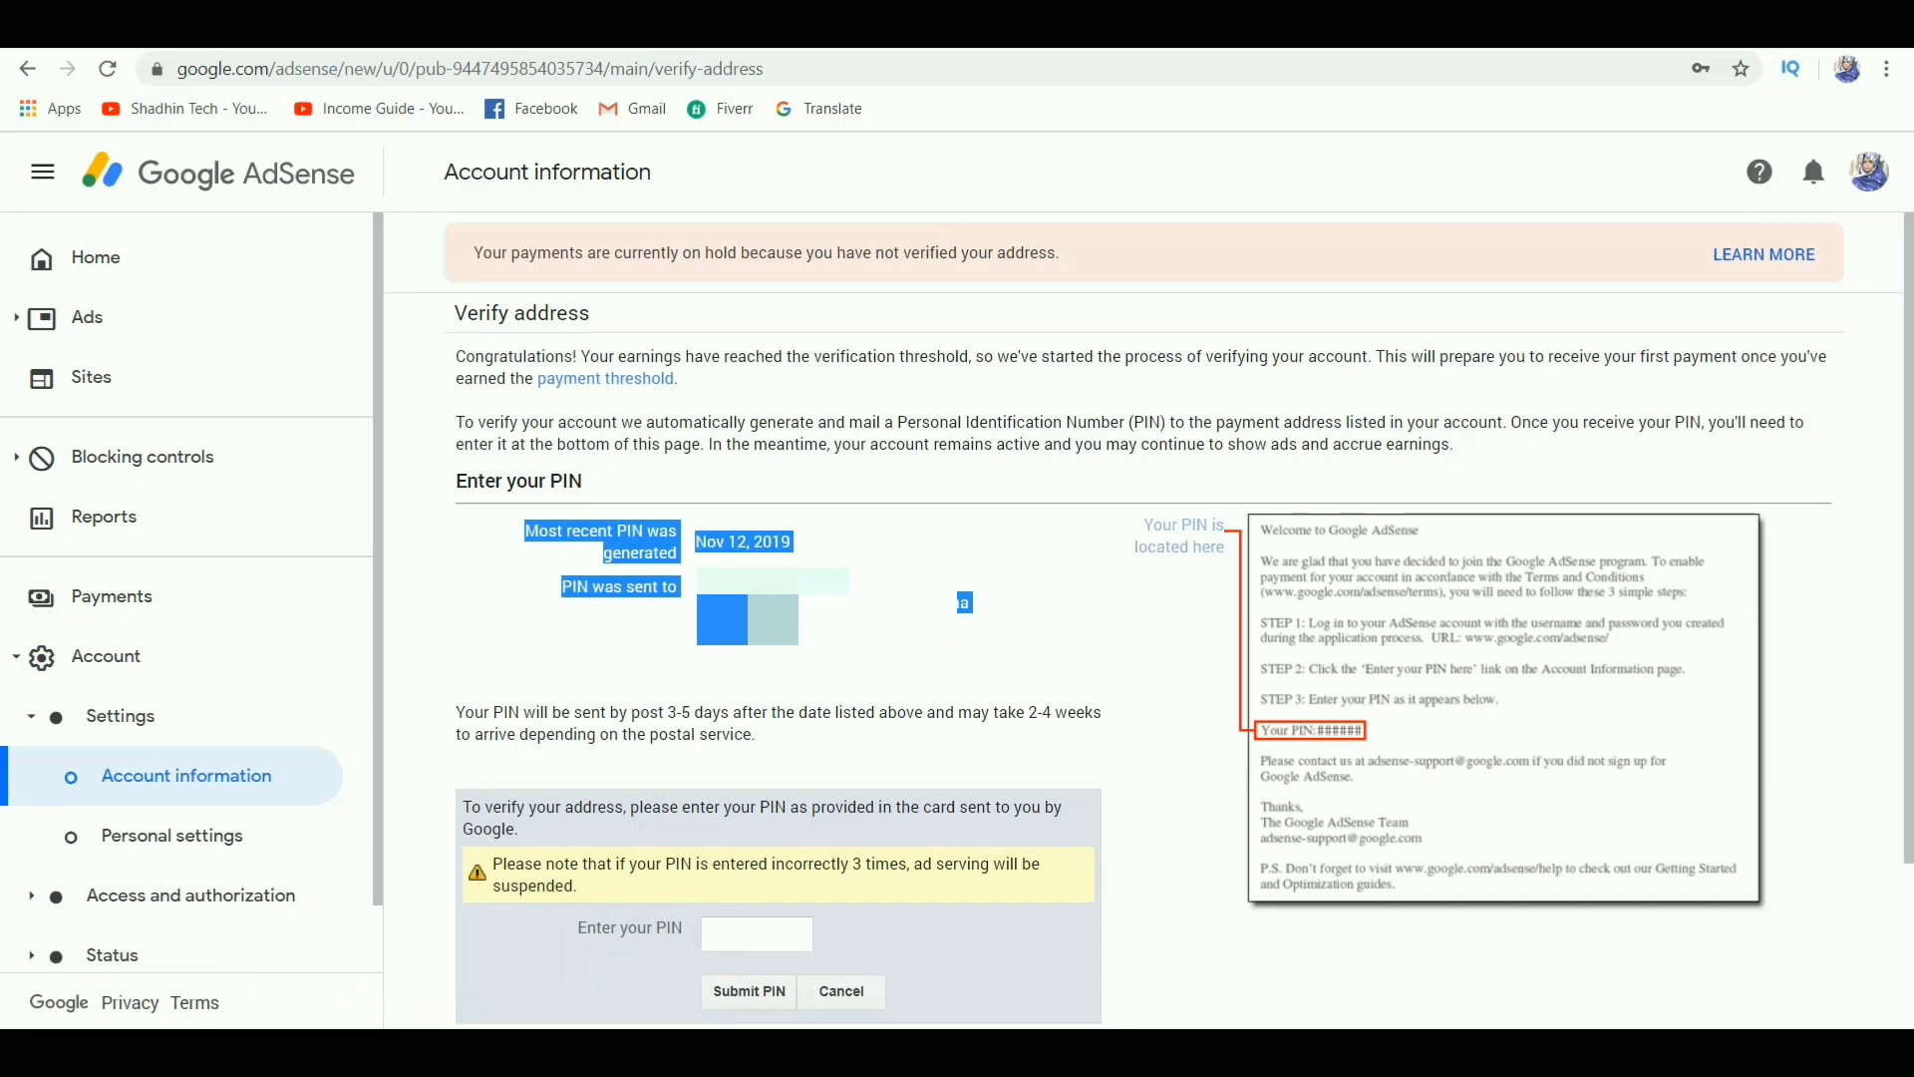
left_click(972, 610)
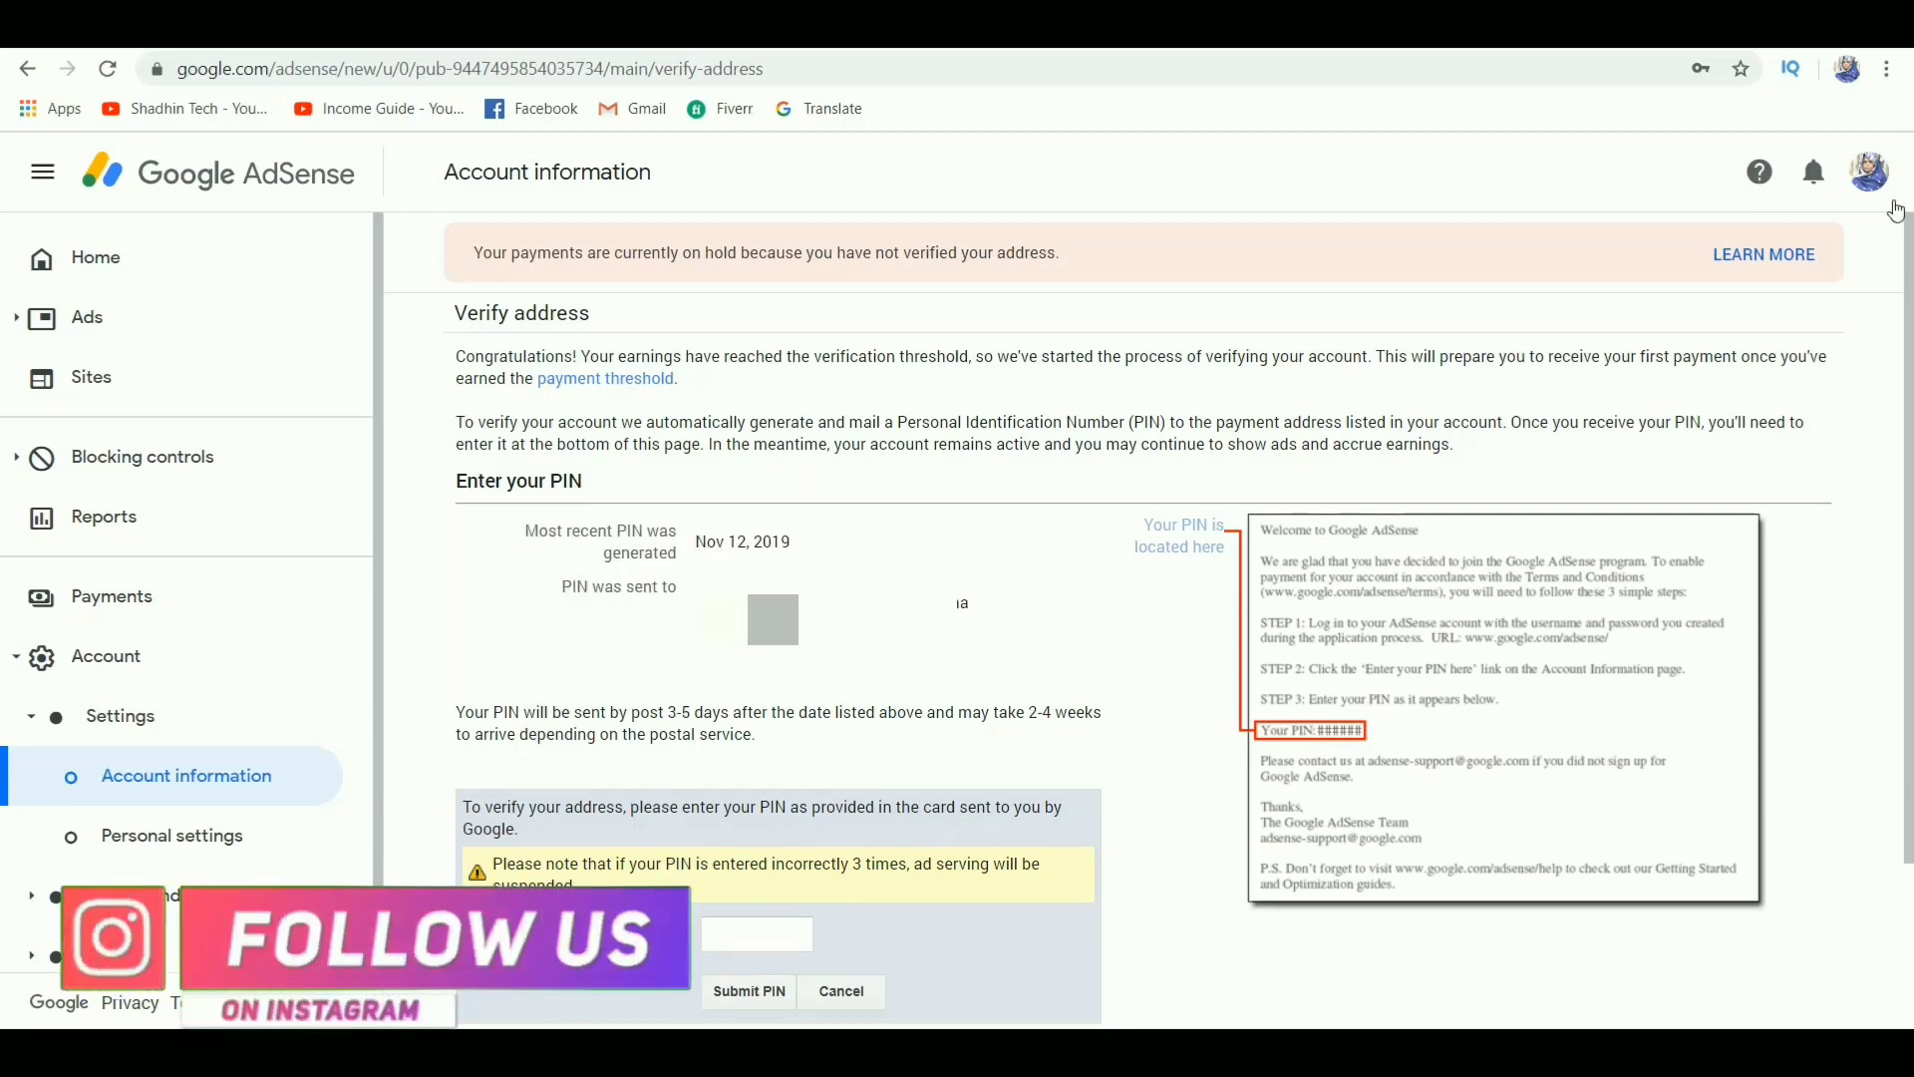
scroll(1096, 598, "down", 2)
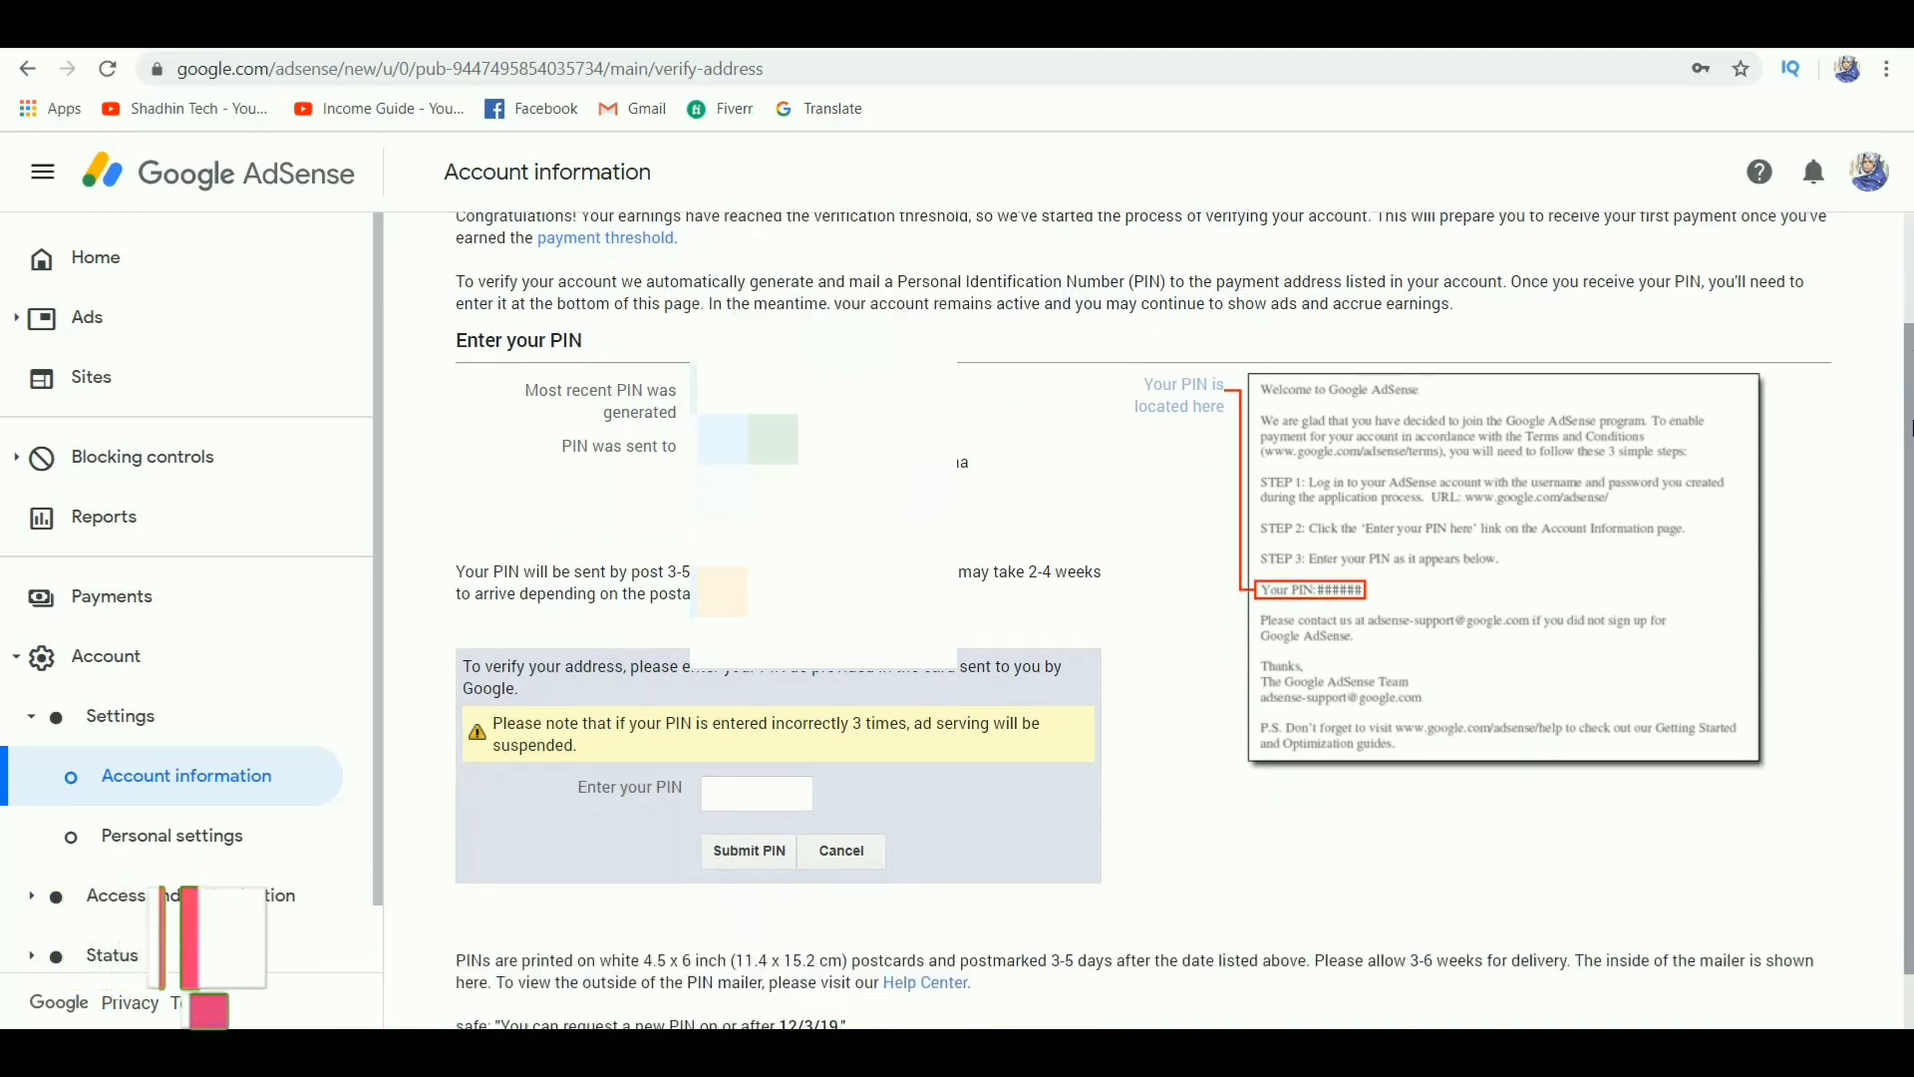
scroll(1096, 598, "down", 1)
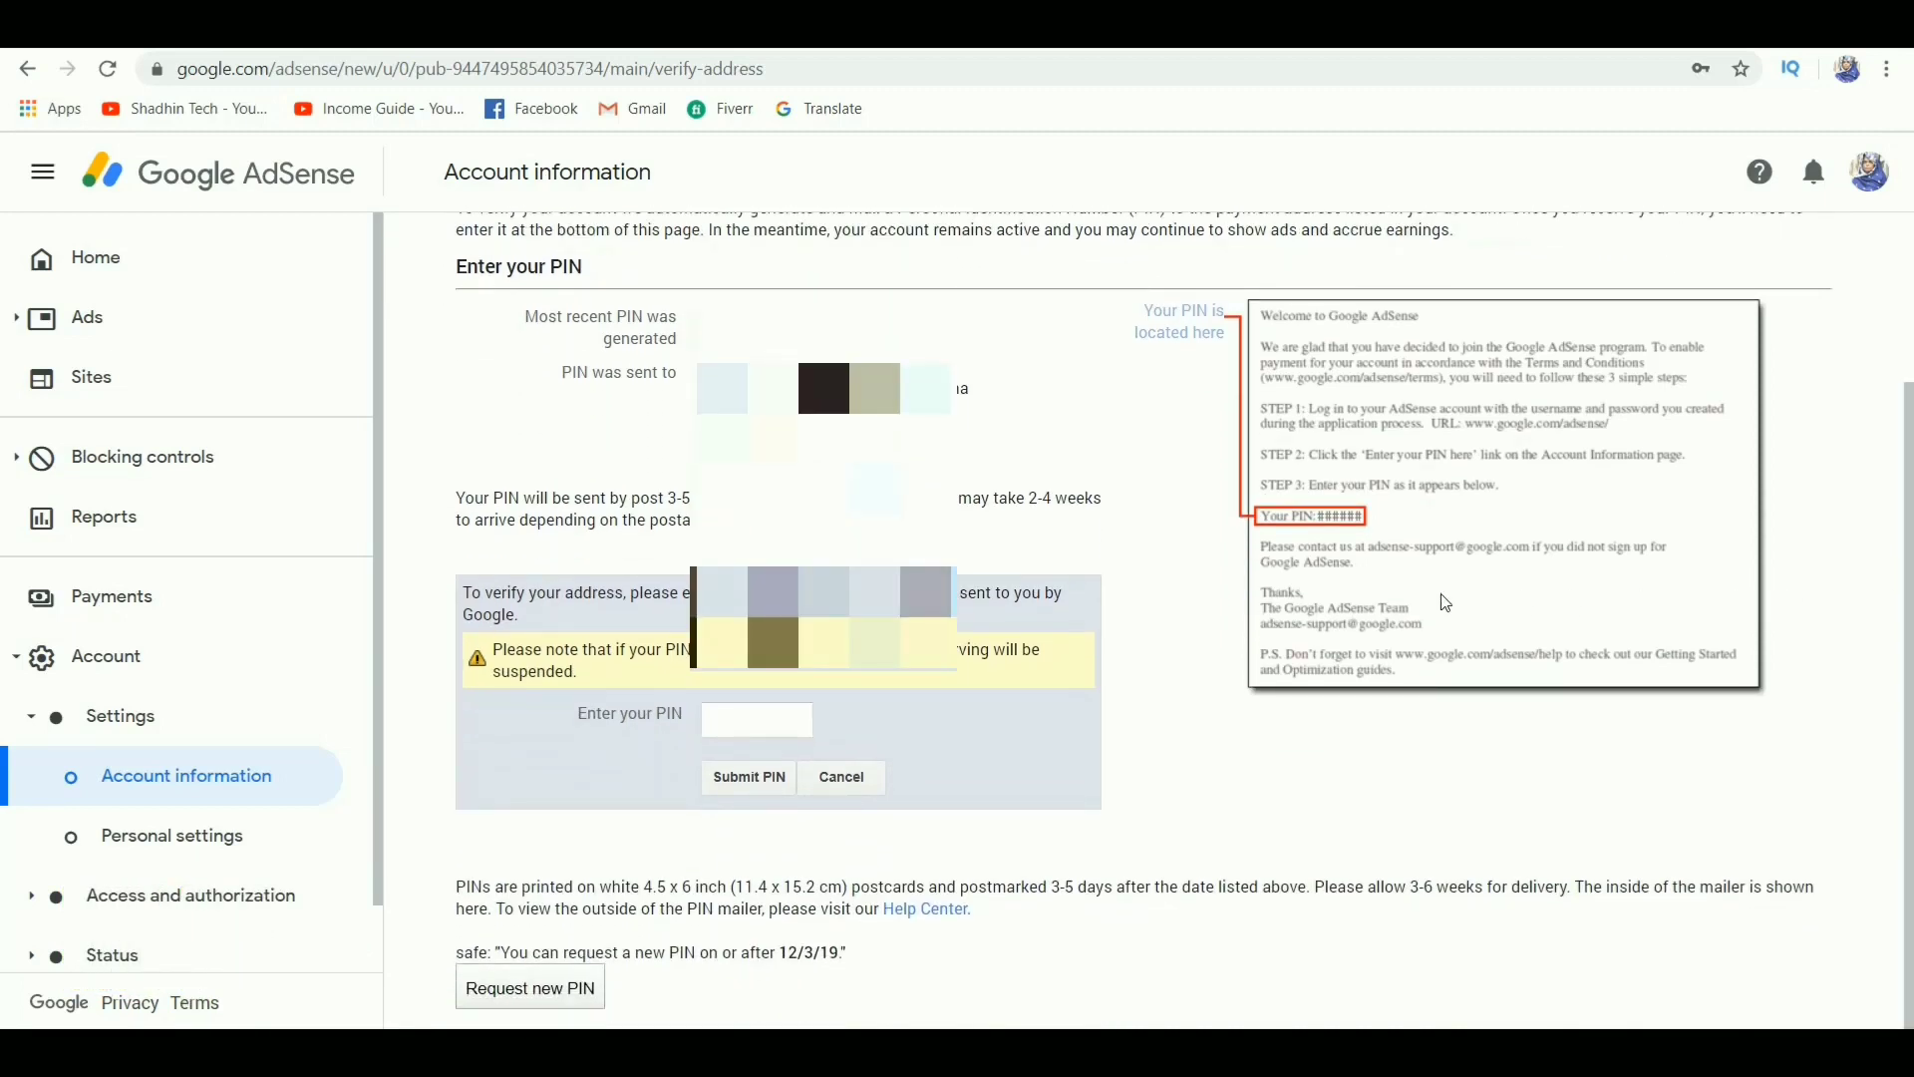
left_click_drag(590, 684, 516, 658)
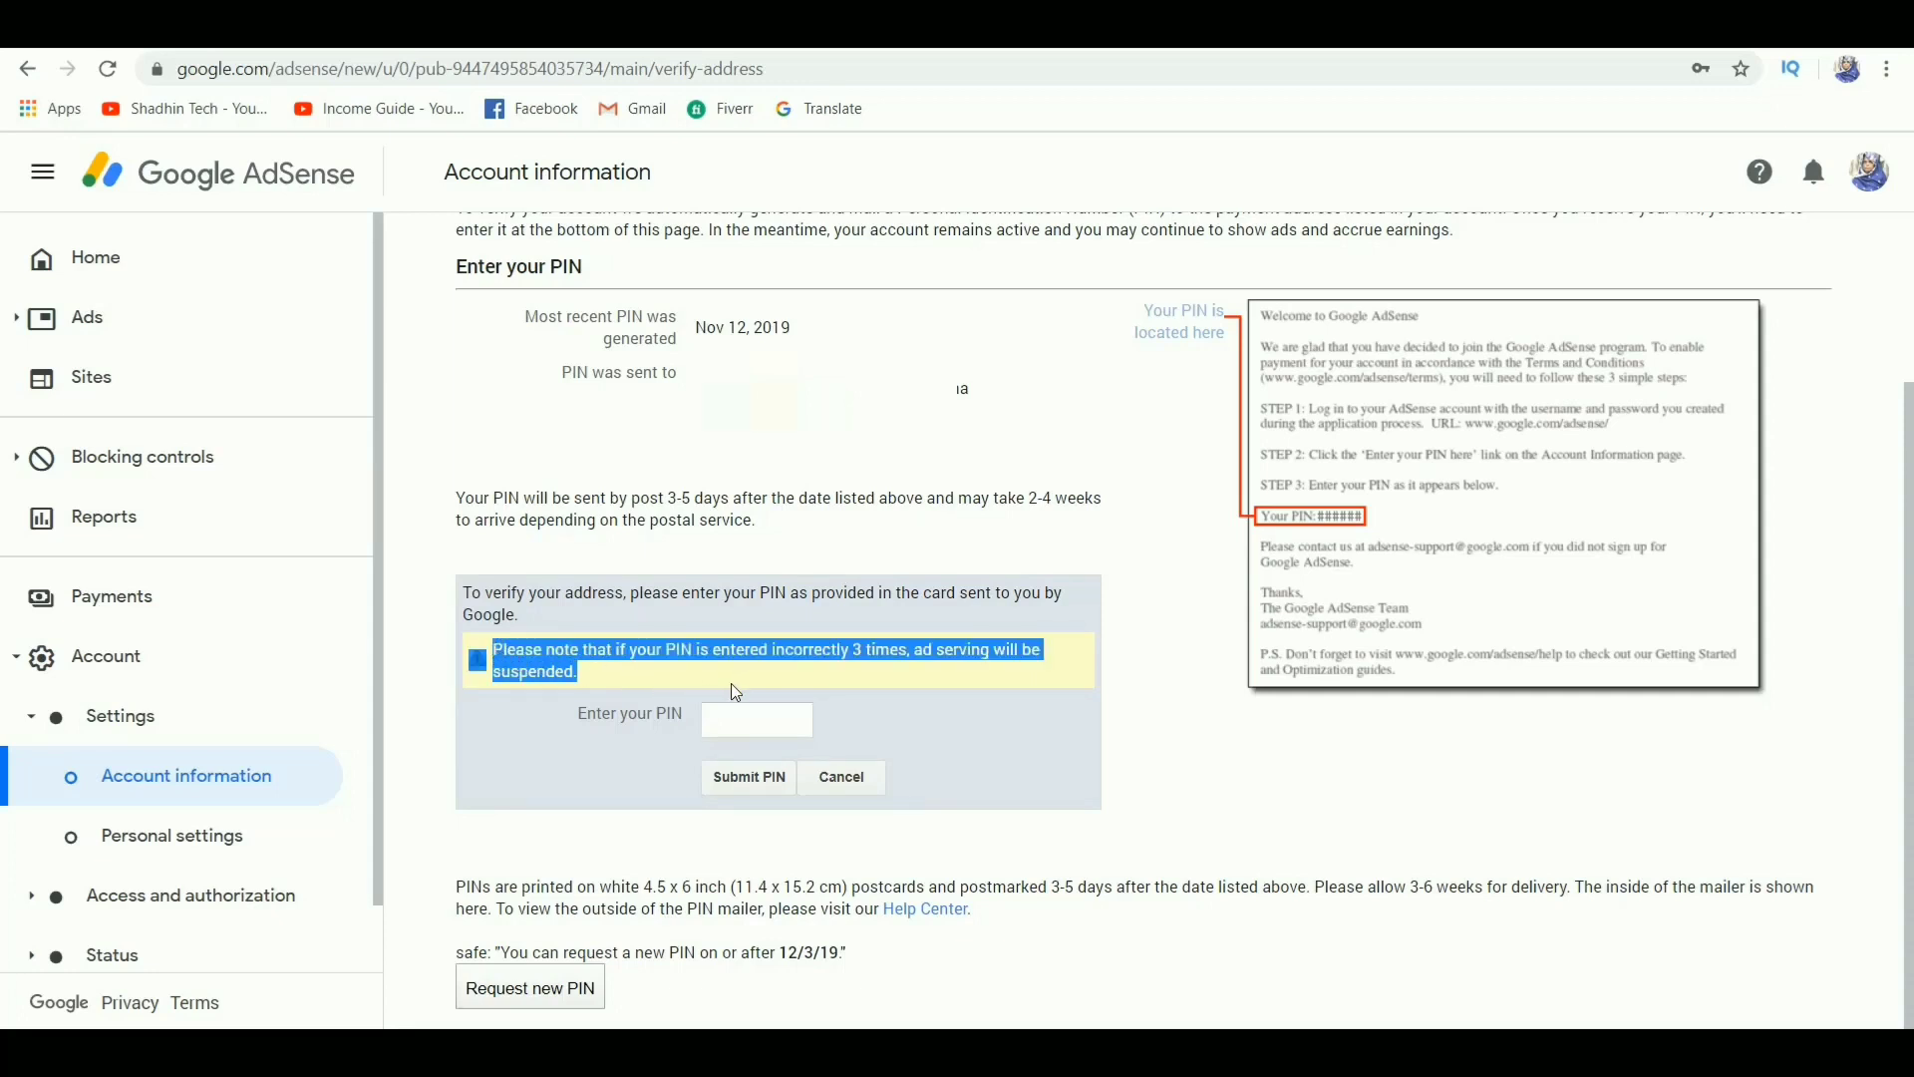
left_click(733, 722)
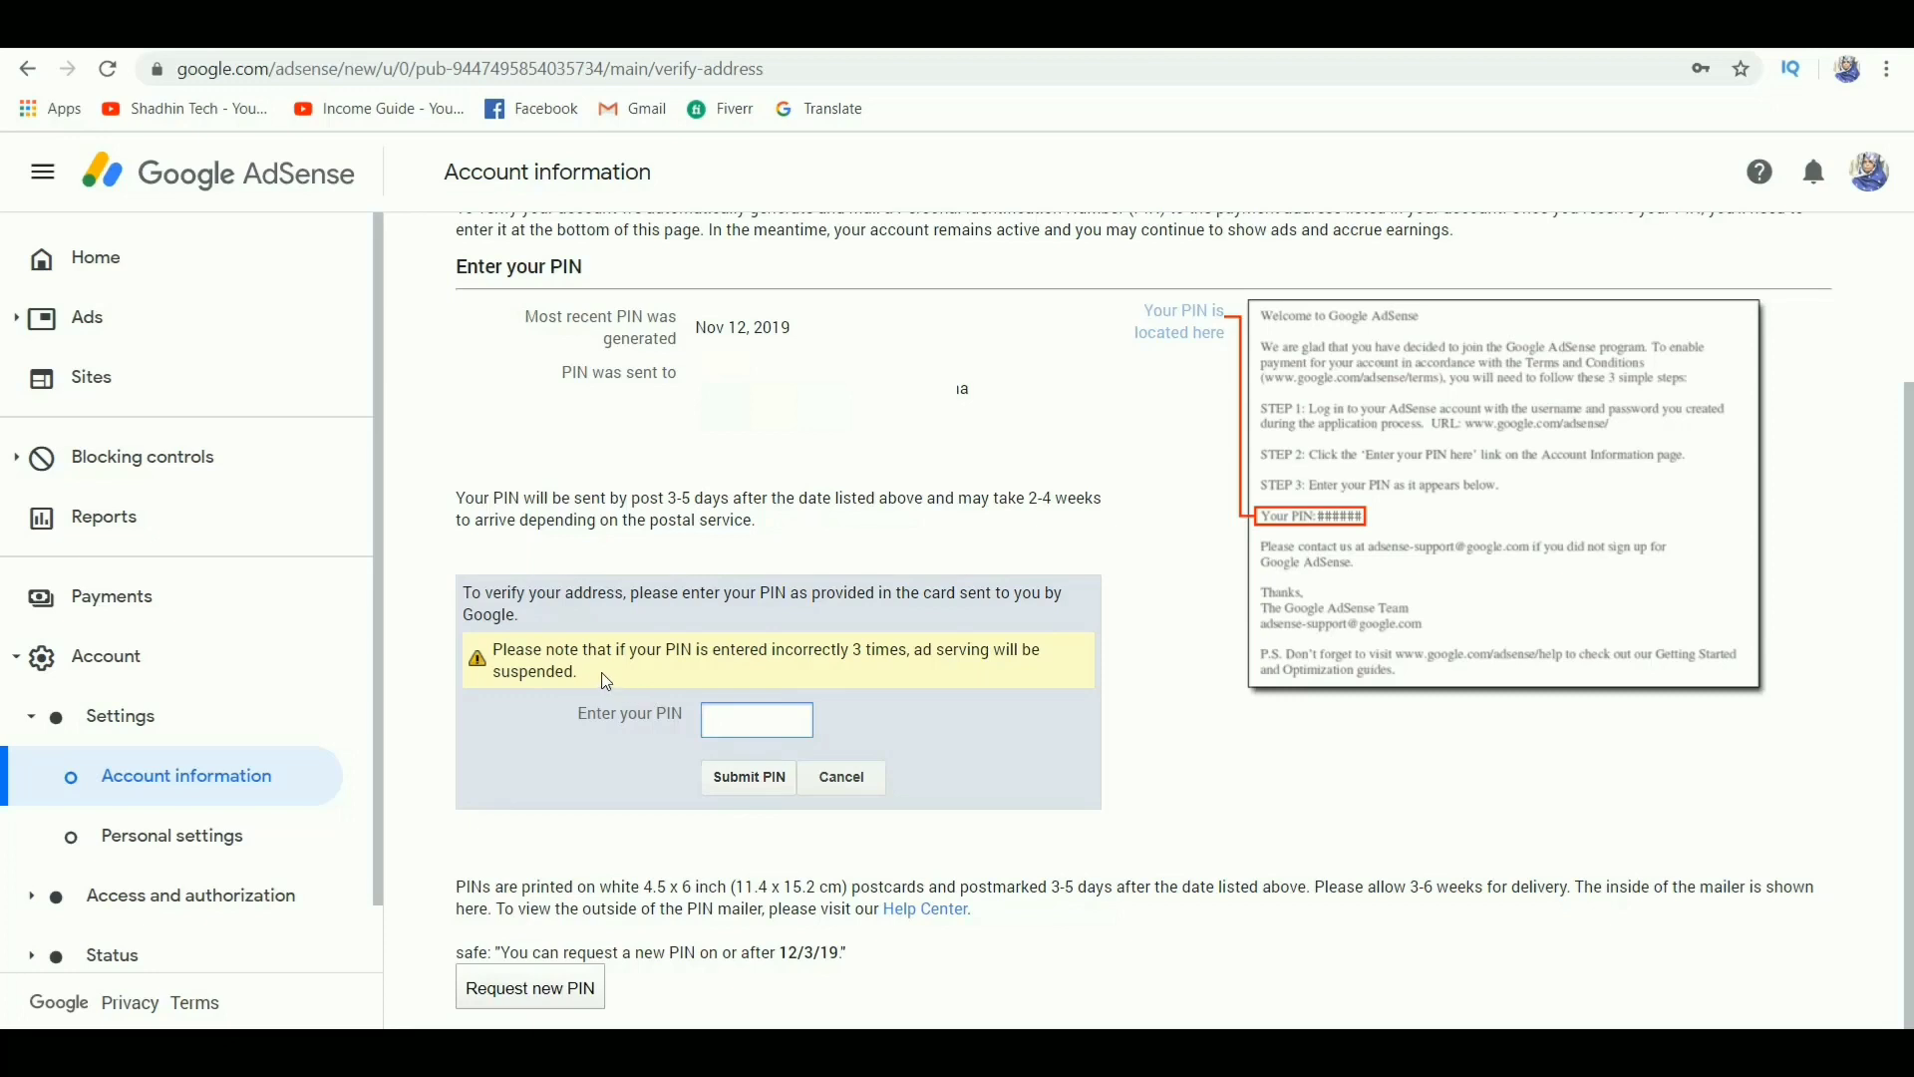
left_click_drag(604, 681, 520, 670)
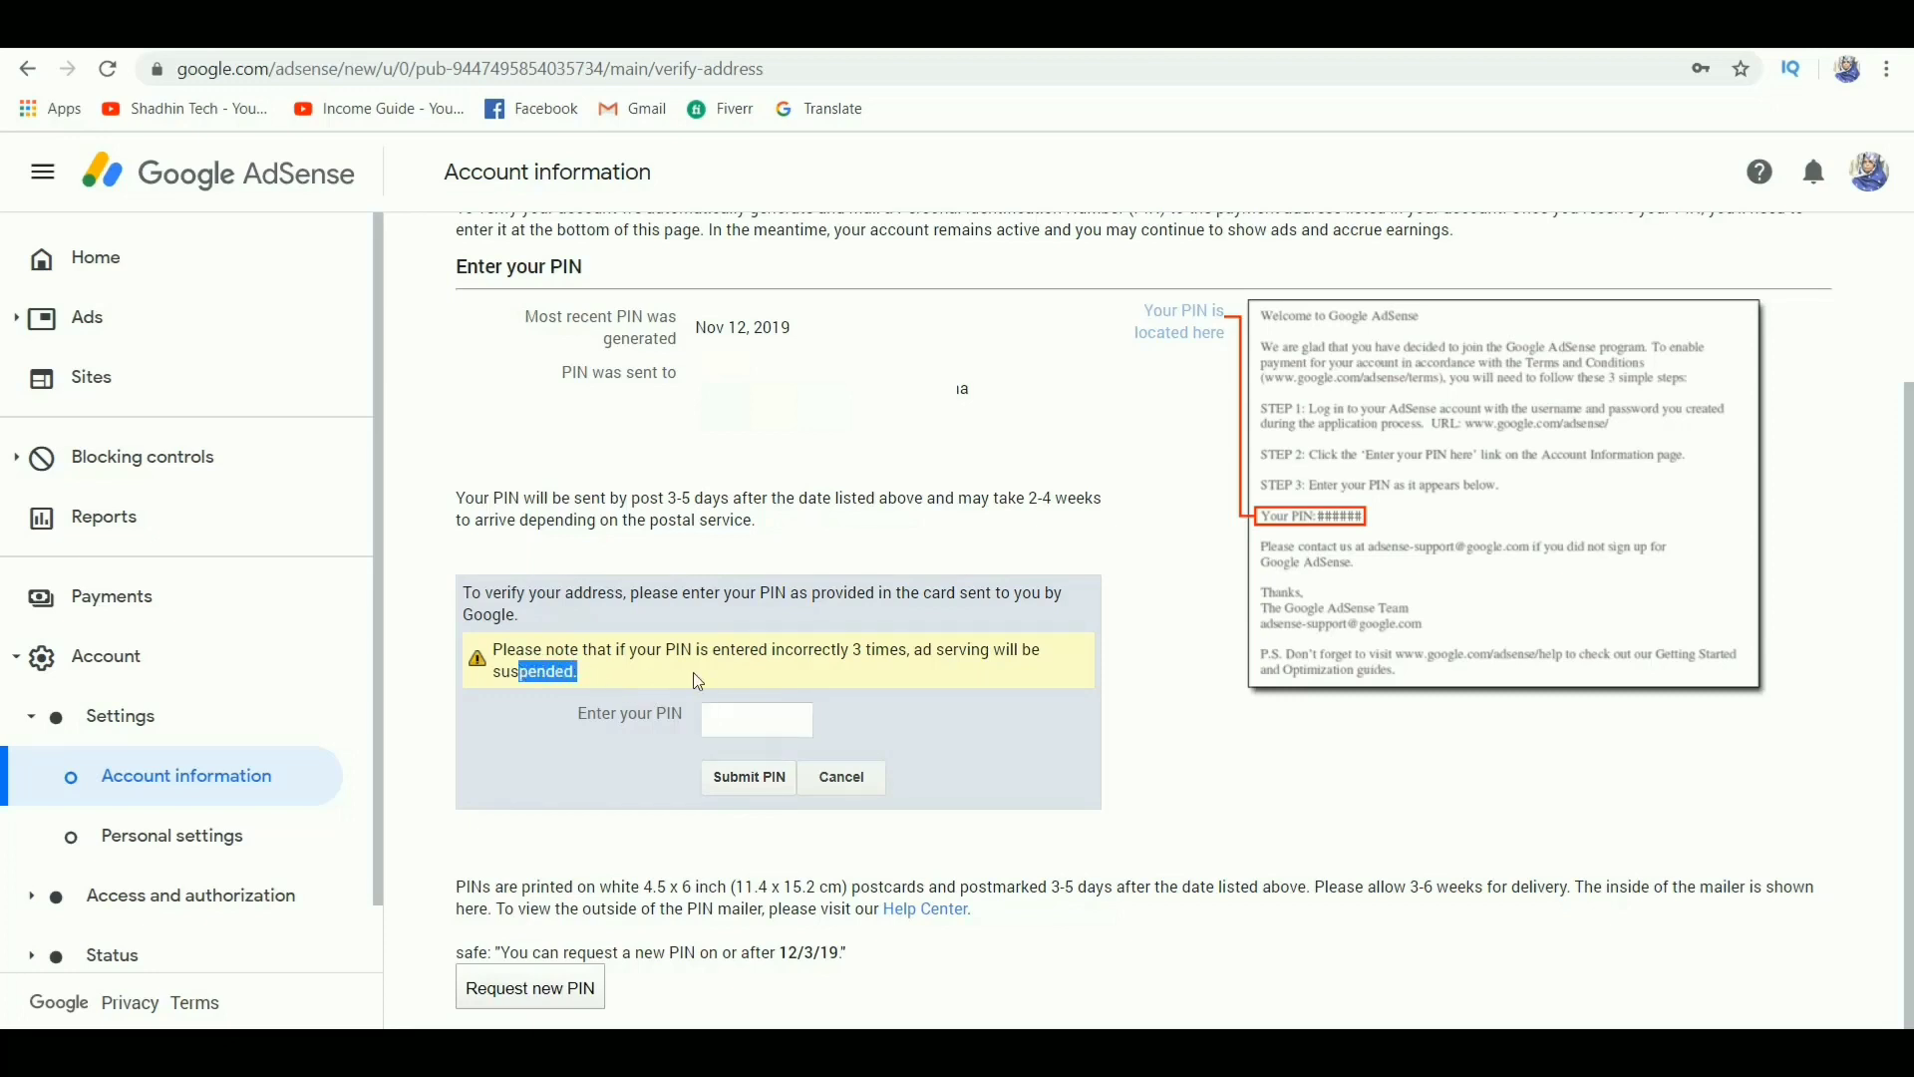
left_click(728, 720)
left_click(728, 720)
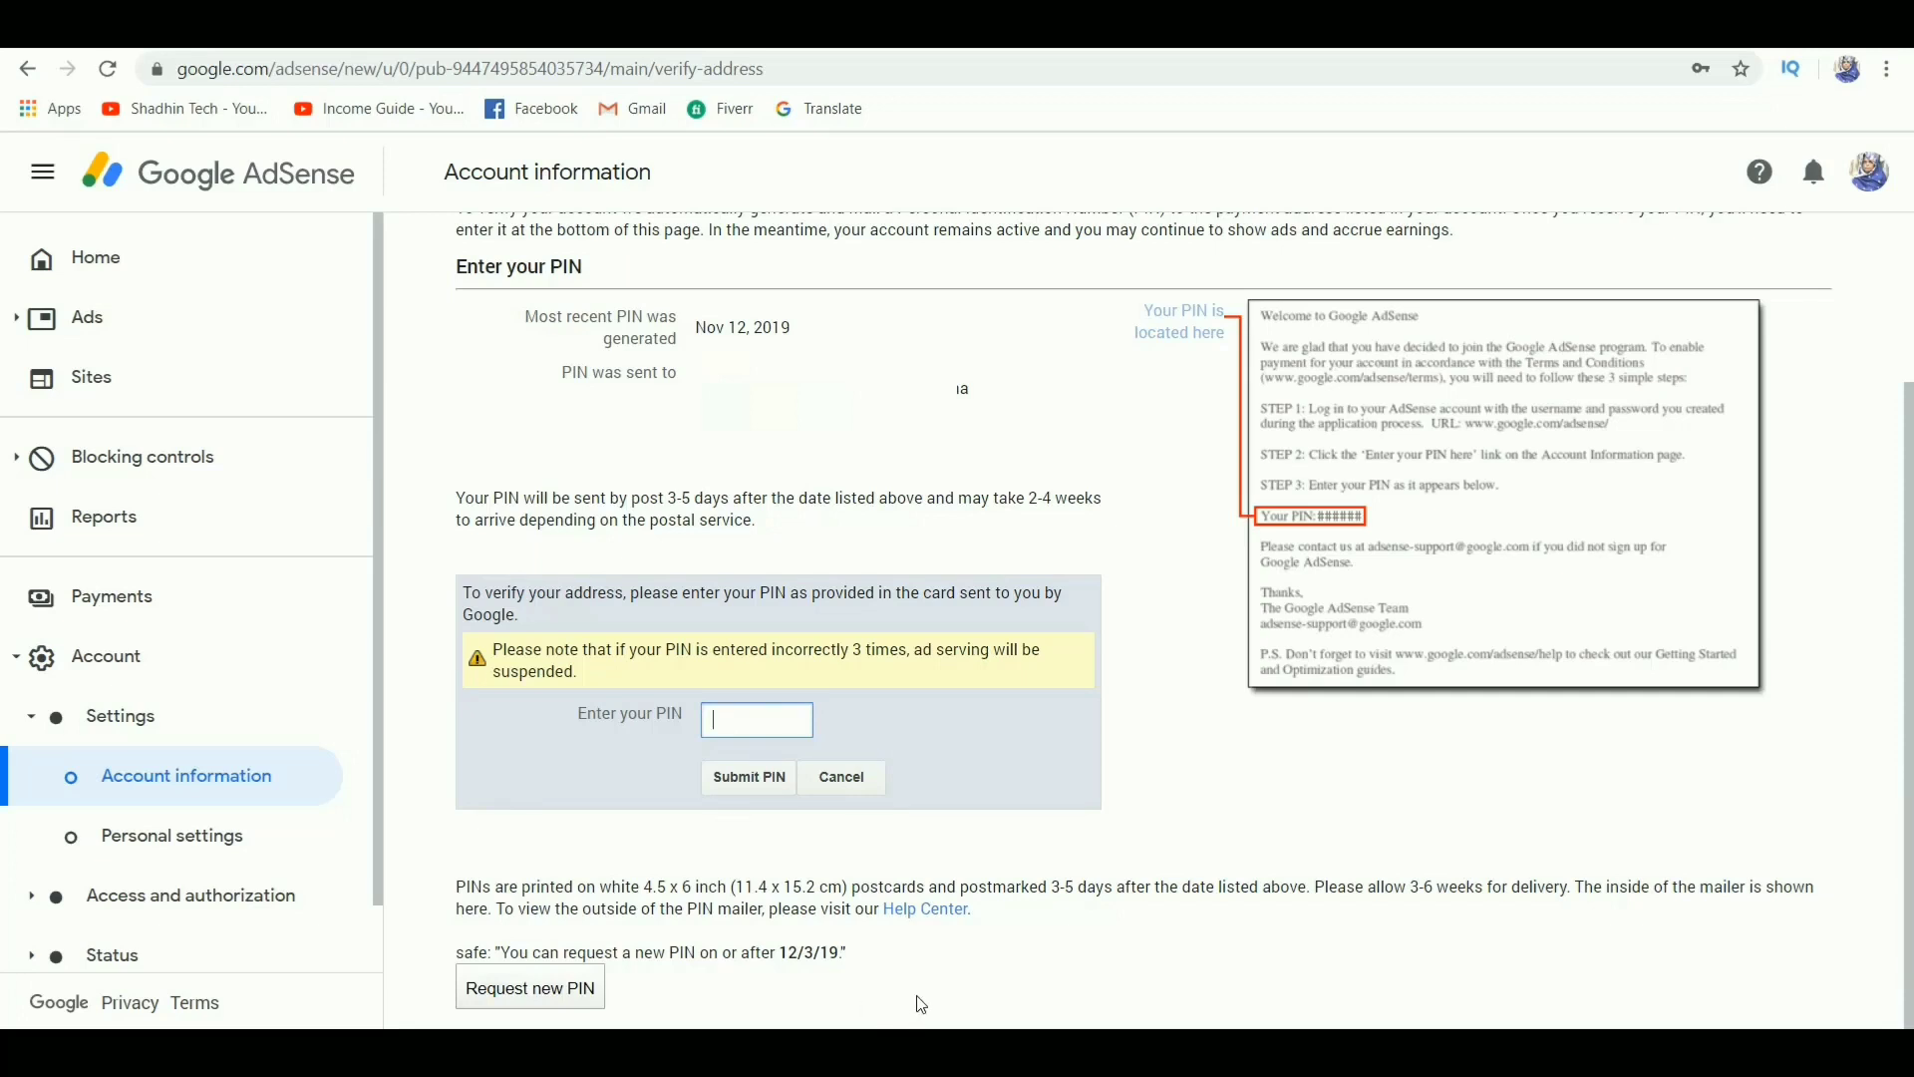
- Check the date for requesting a new PIN, request a PIN mailer and confirm the listed address to generate and mail it
left_click_drag(502, 954, 863, 967)
left_click(862, 967)
left_click_drag(855, 965, 474, 952)
left_click(823, 997)
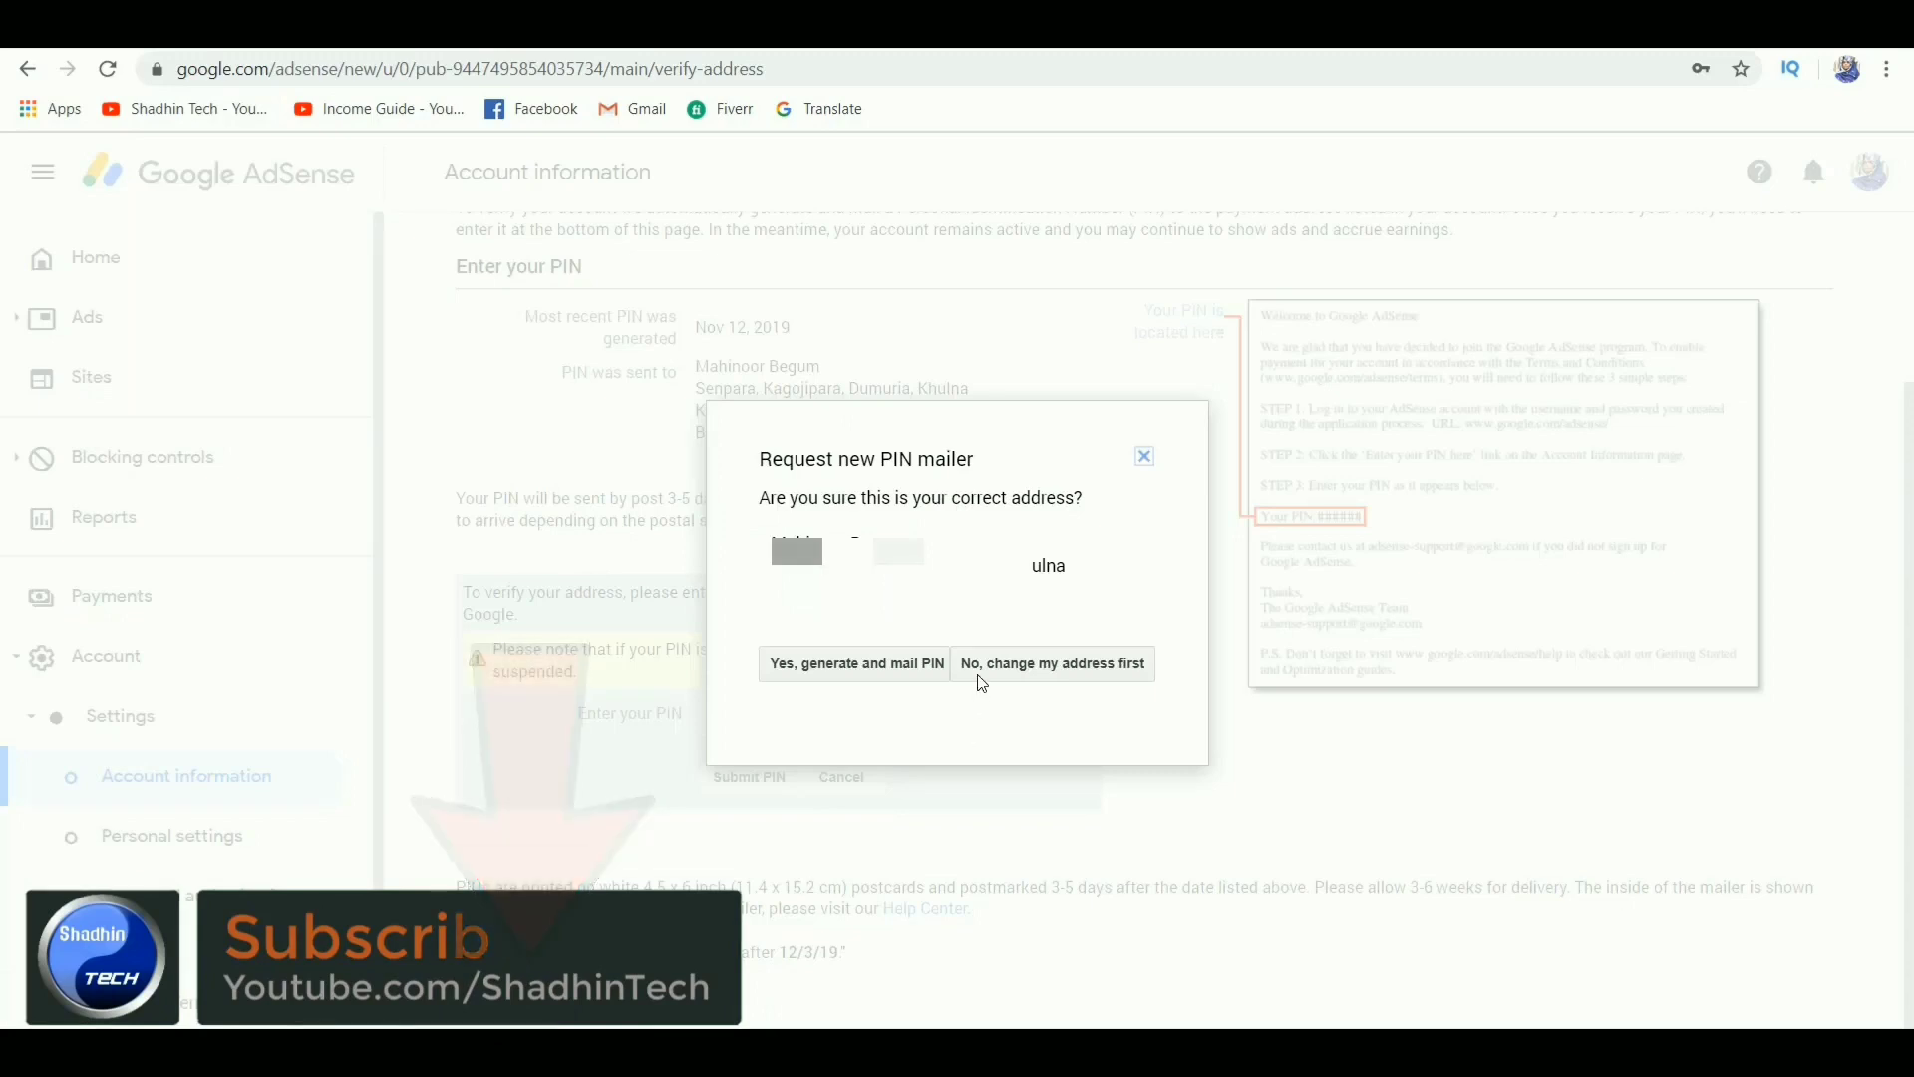
left_click_drag(843, 702, 760, 448)
left_click(828, 691)
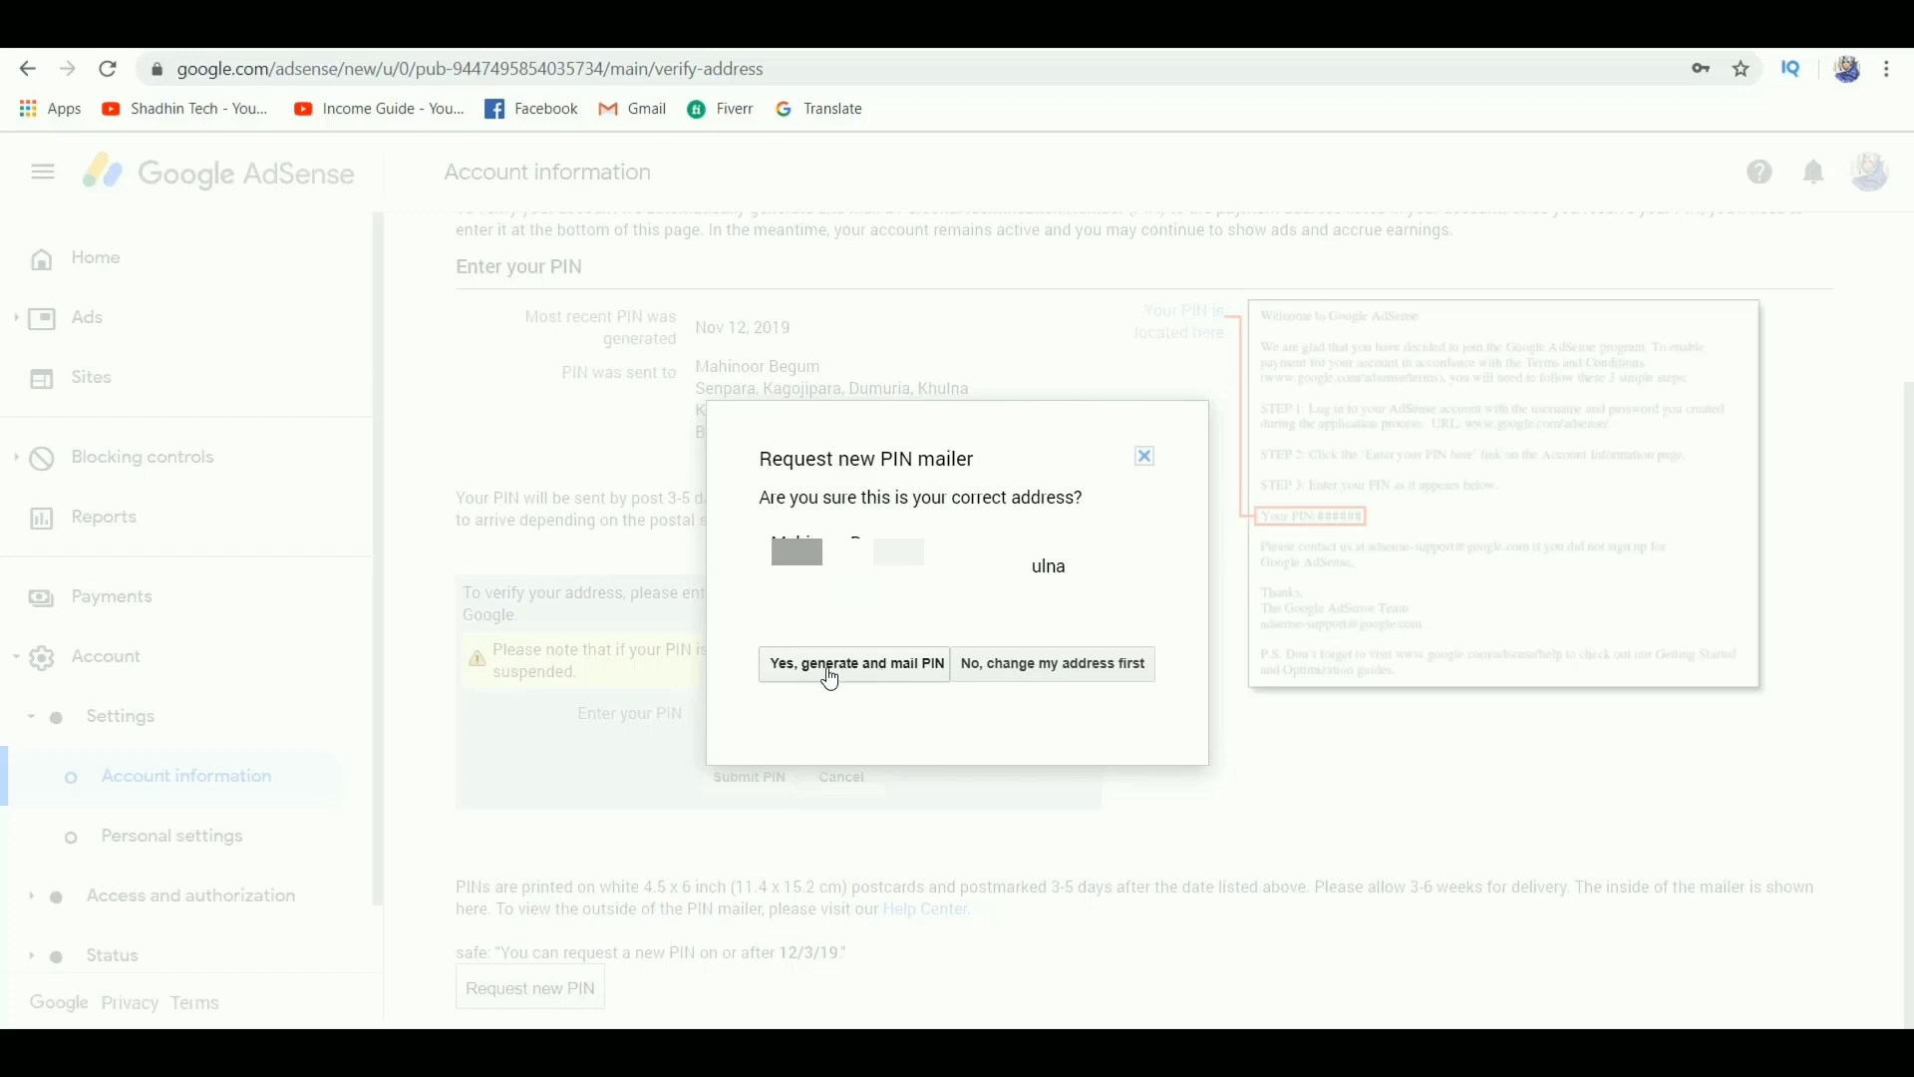
left_click(862, 665)
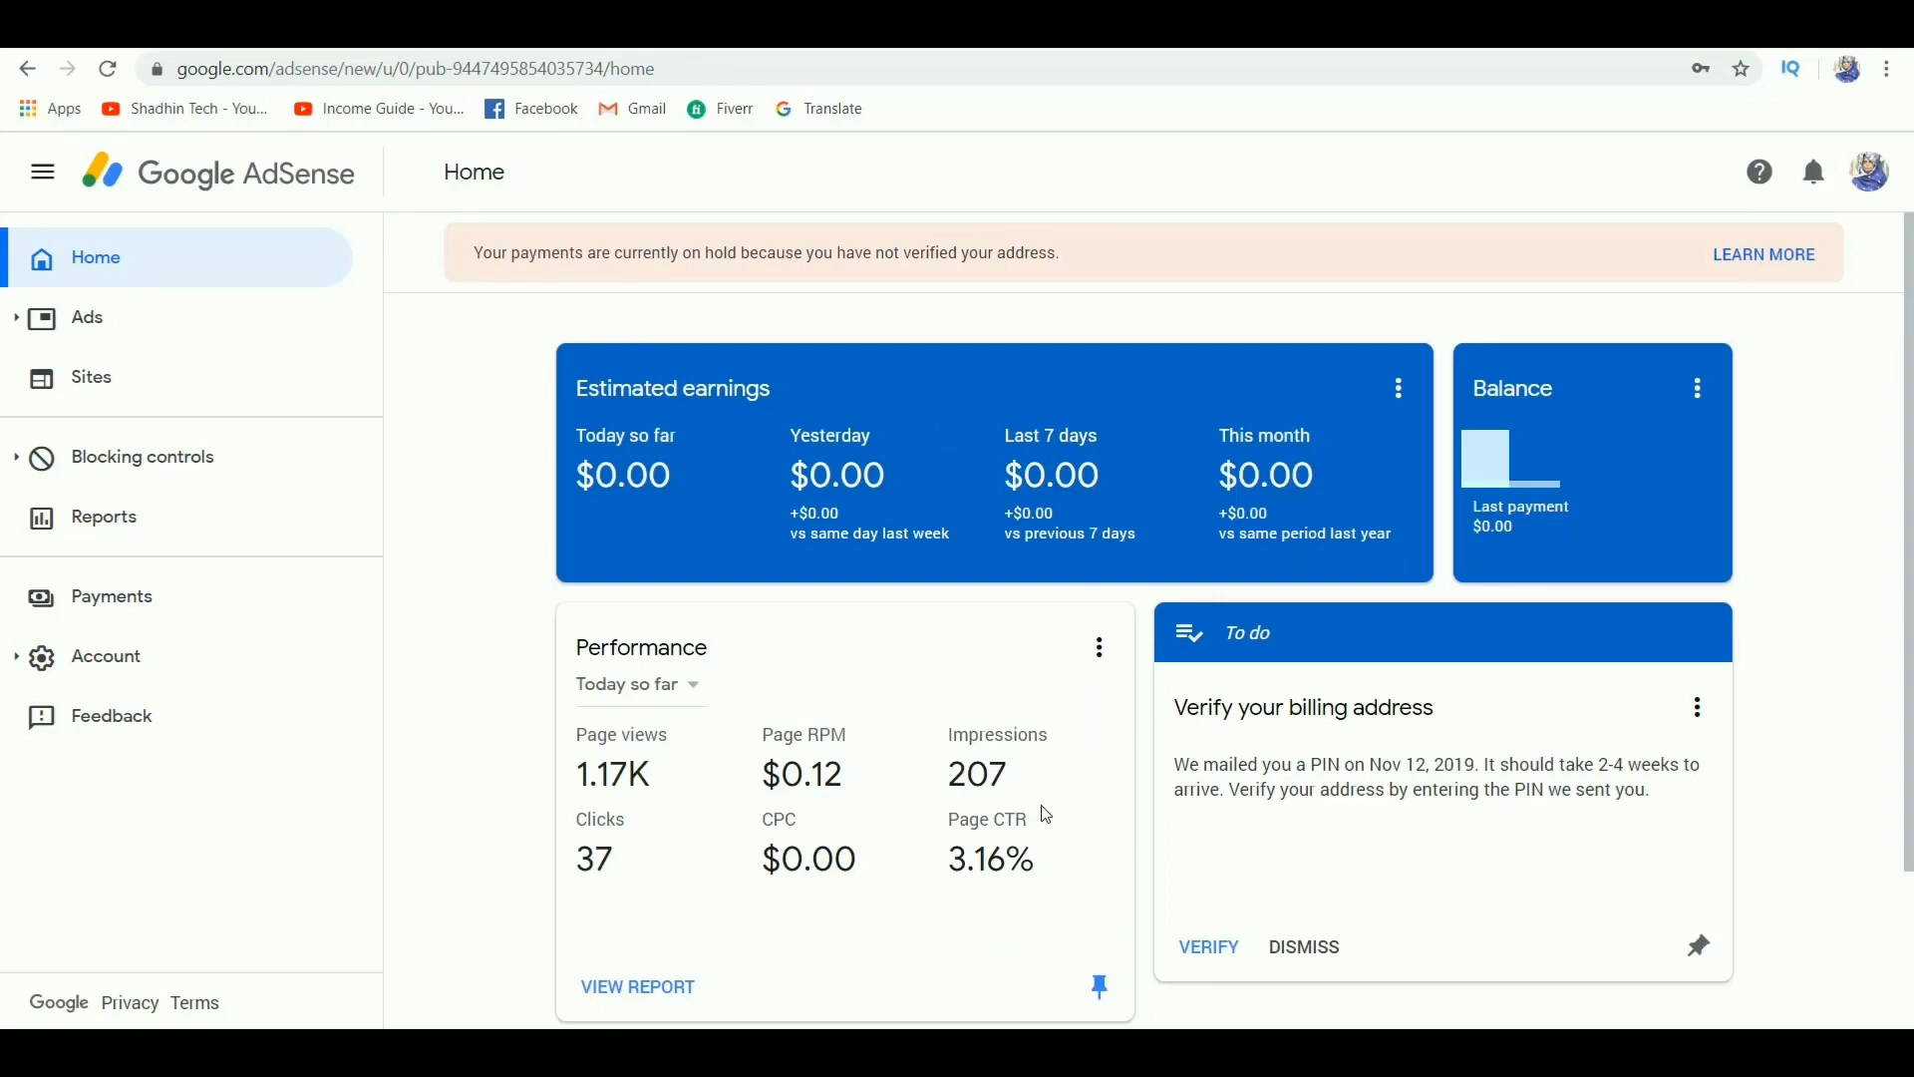
scroll(1028, 813, "down", 2)
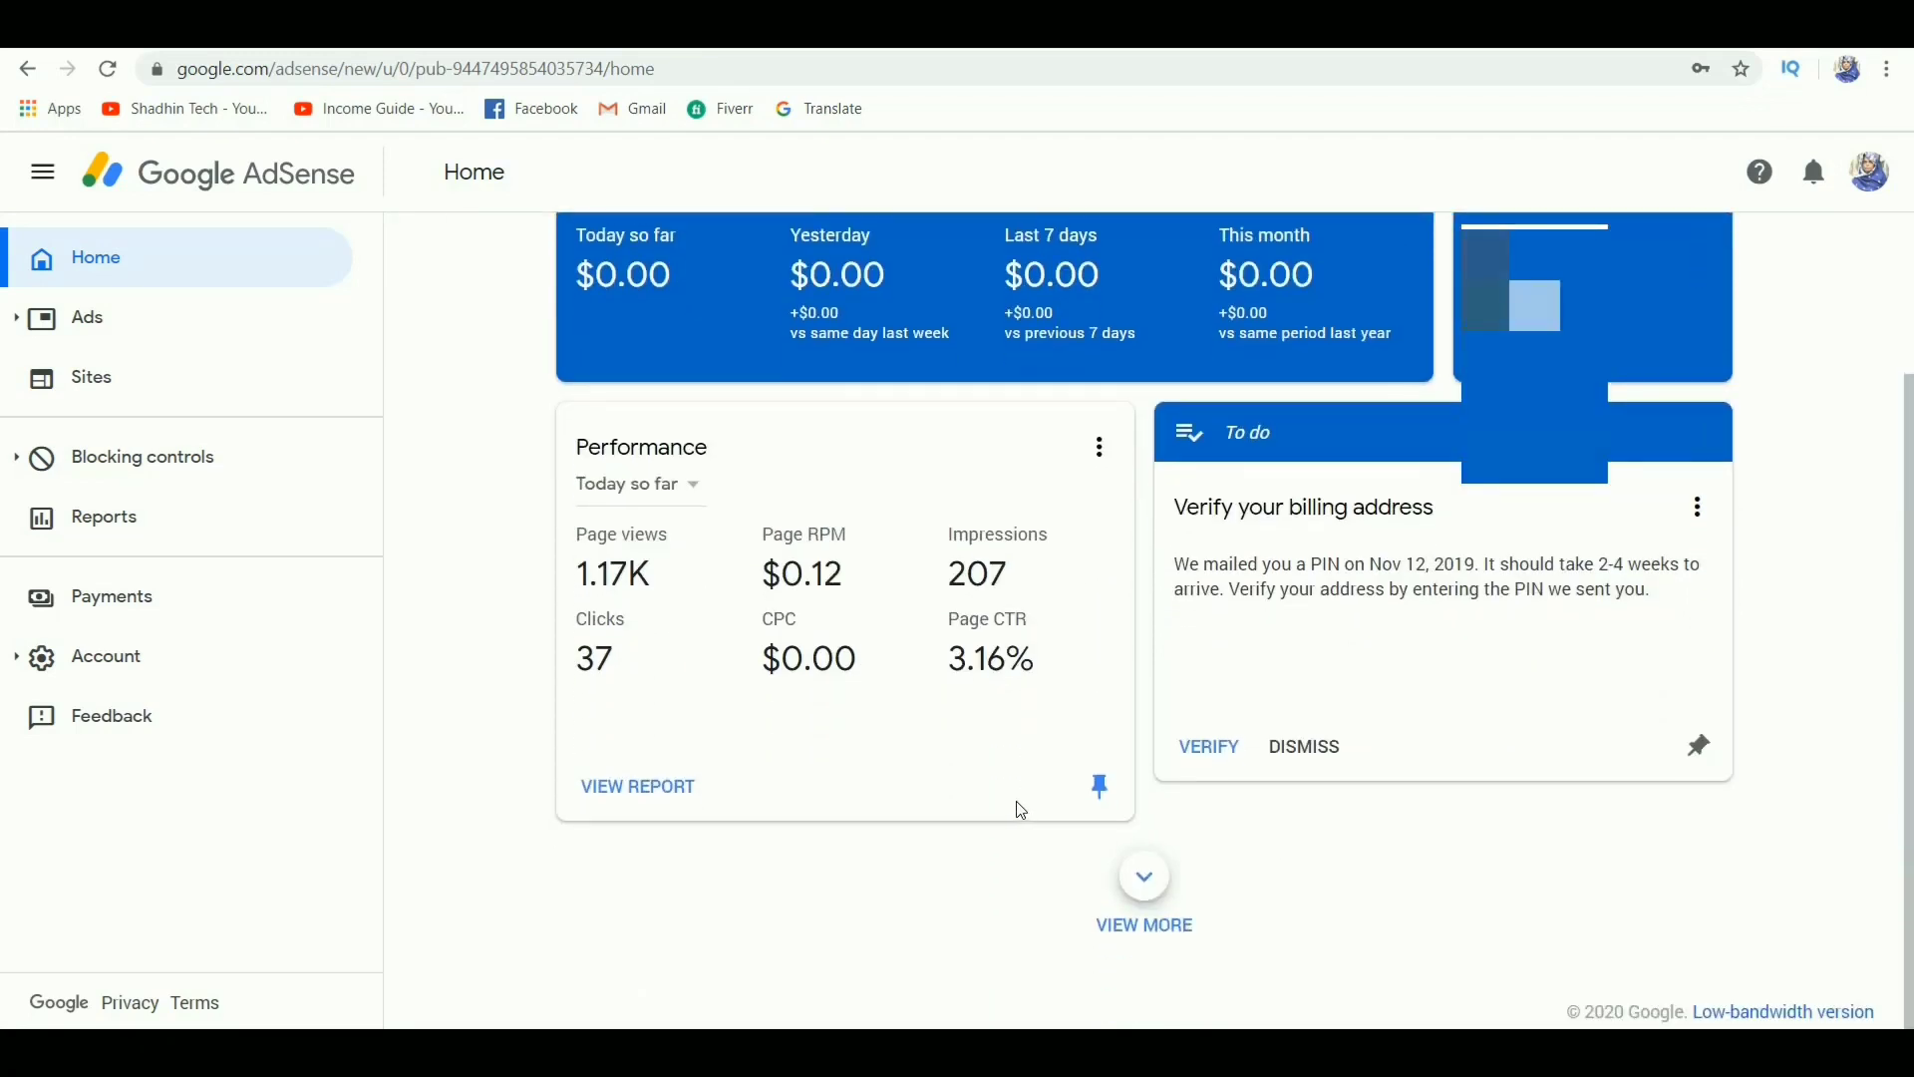
scroll(1014, 810, "up", 2)
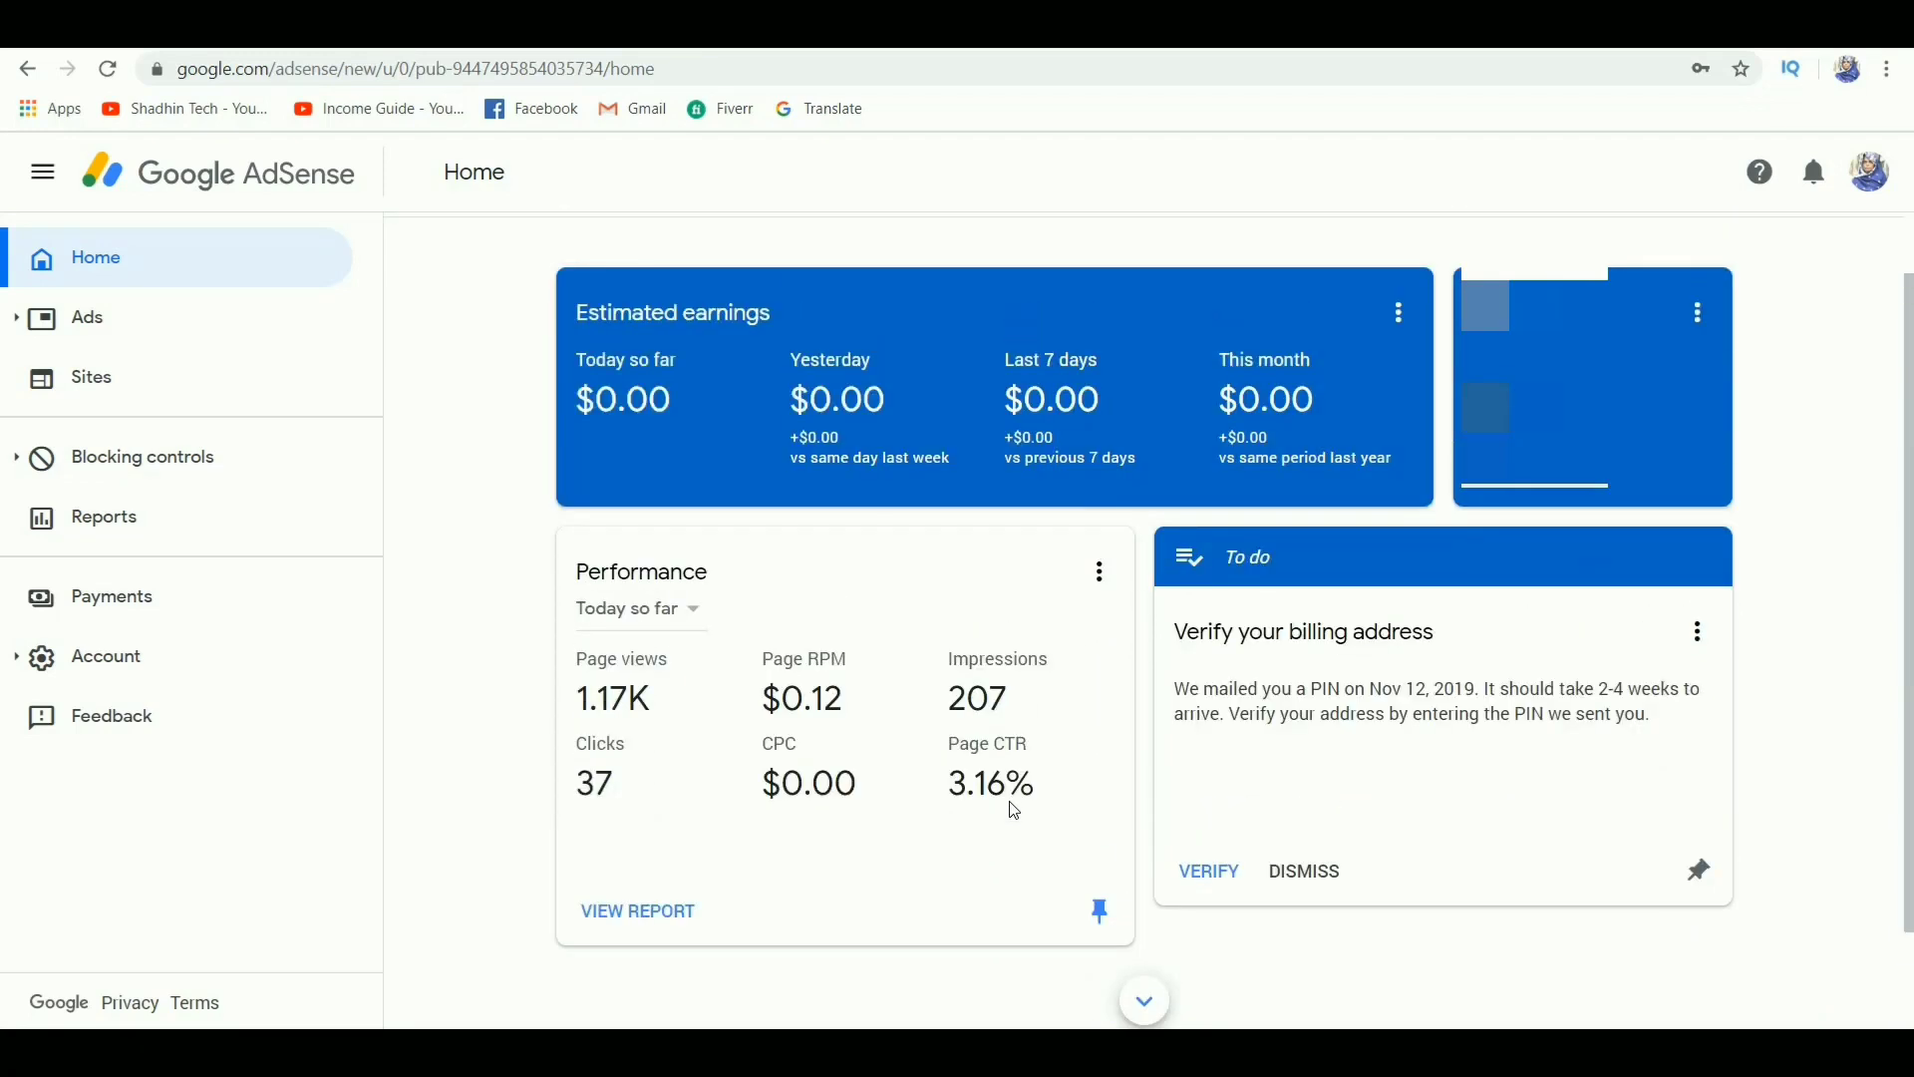